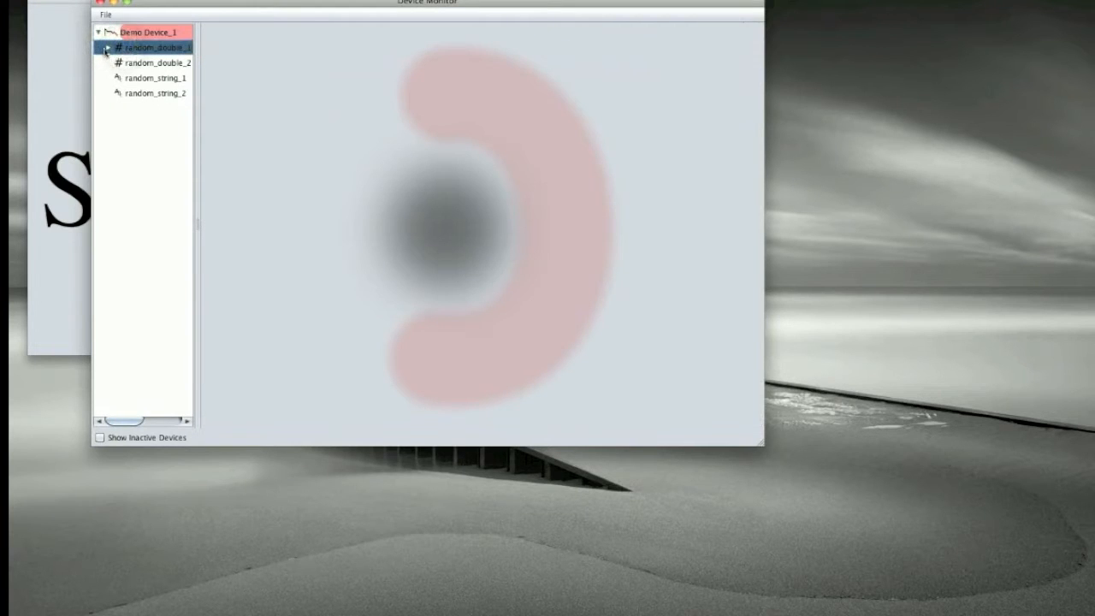
# Step: Expand random_double_1 and view Demo Device_1 and the existing Shewhart Control calculation
pyautogui.click(107, 48)
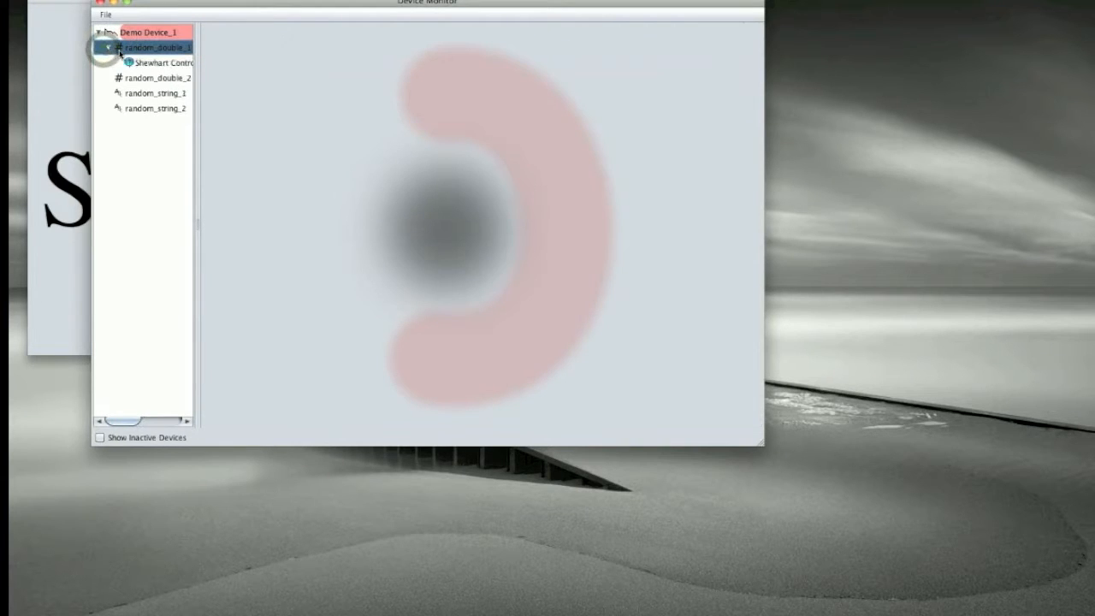
pyautogui.click(137, 34)
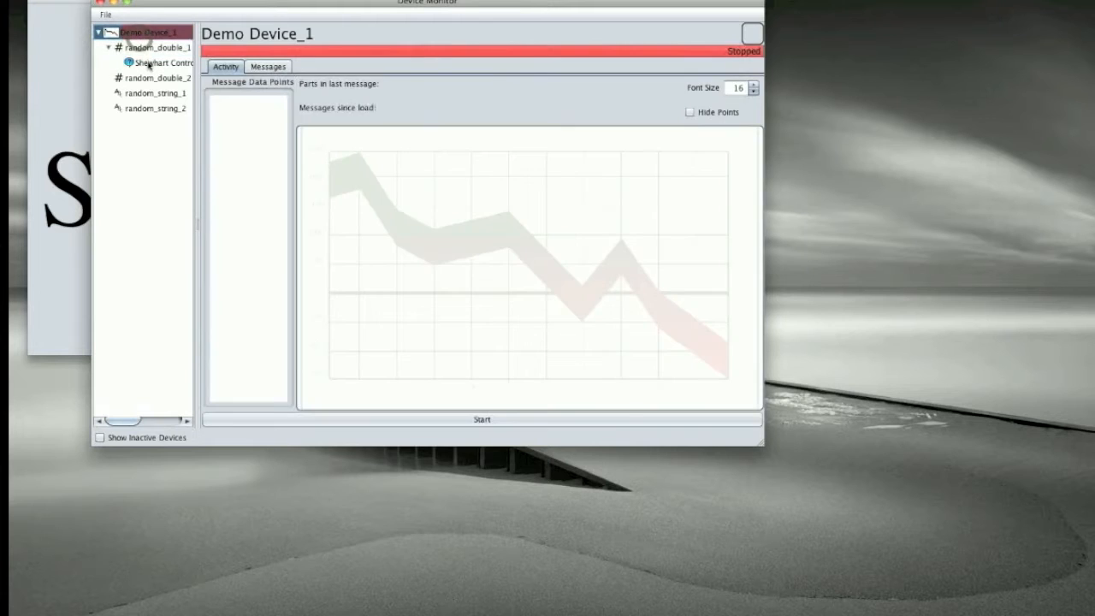
pyautogui.click(148, 64)
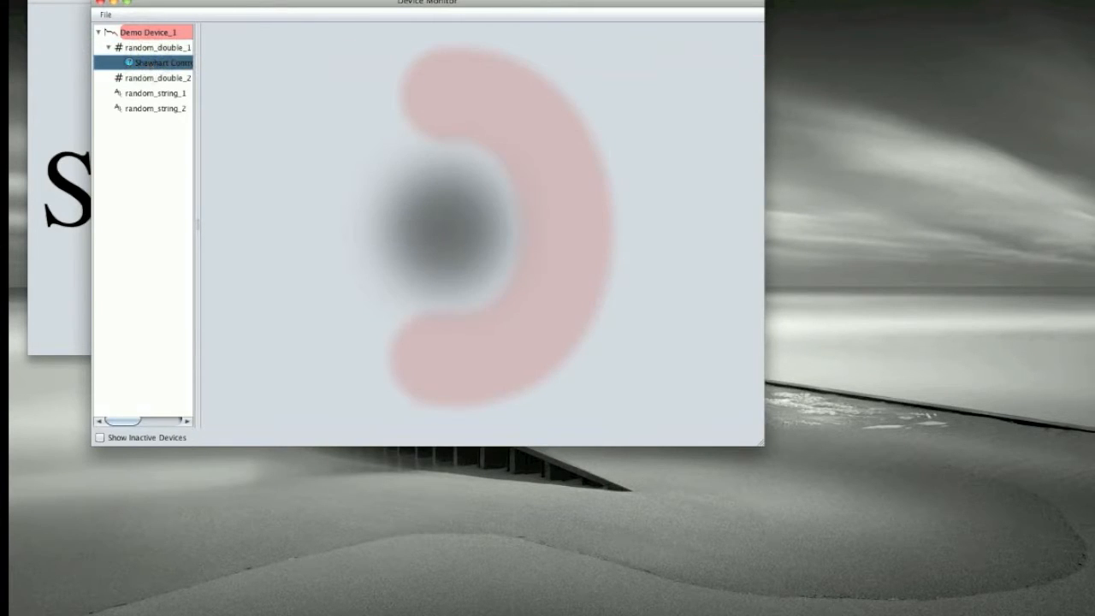
# Step: Add a statistics calculation of type Shewhart Control to random_double_2
pyautogui.click(130, 79)
pyautogui.rightClick(130, 78)
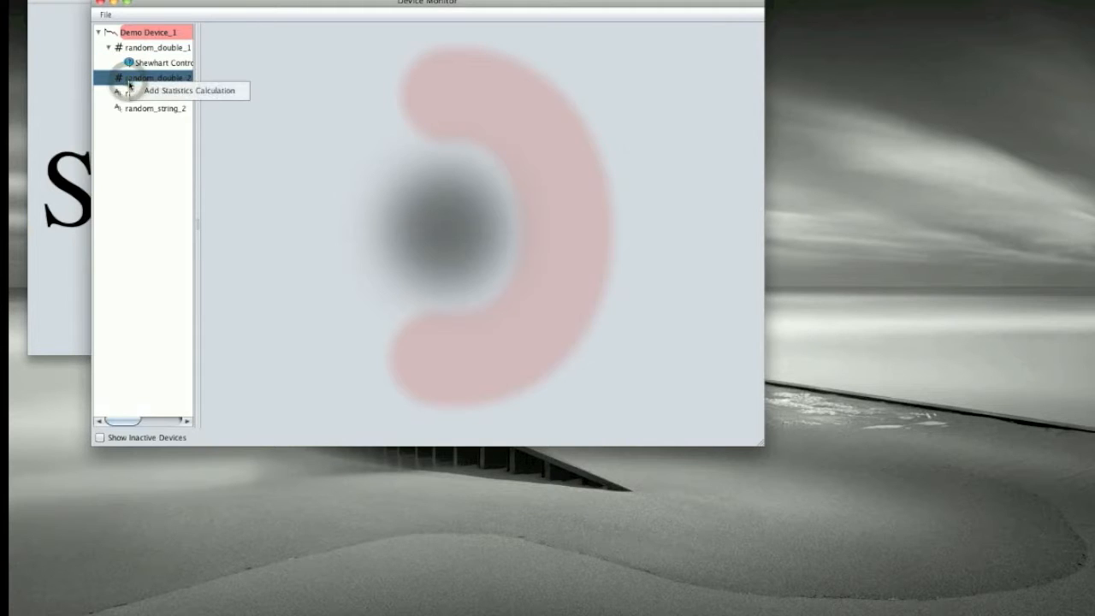
pyautogui.click(145, 90)
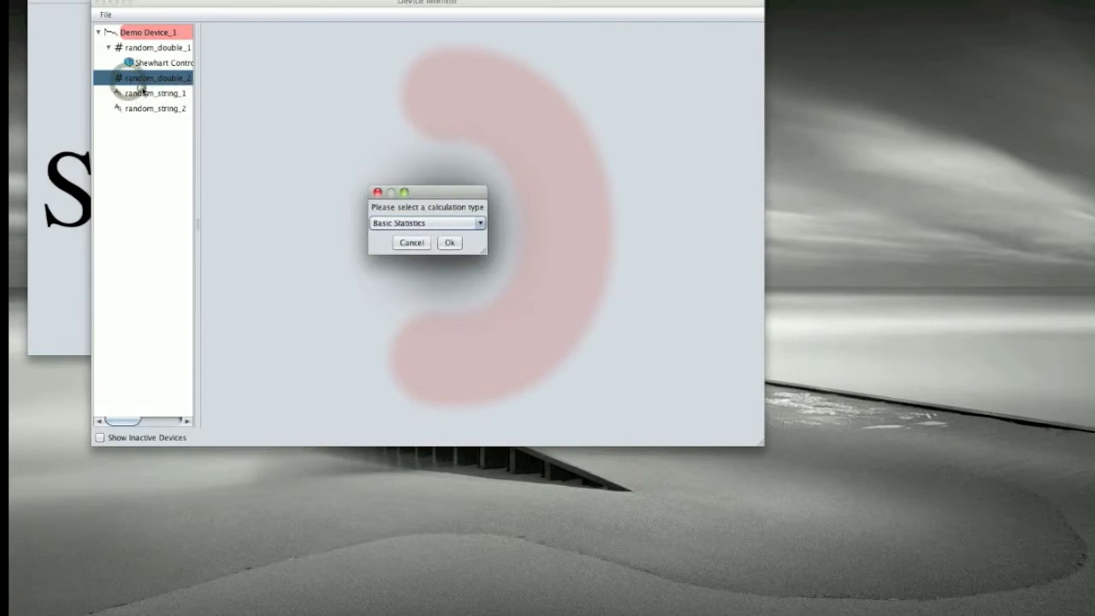
pyautogui.click(419, 223)
pyautogui.click(425, 247)
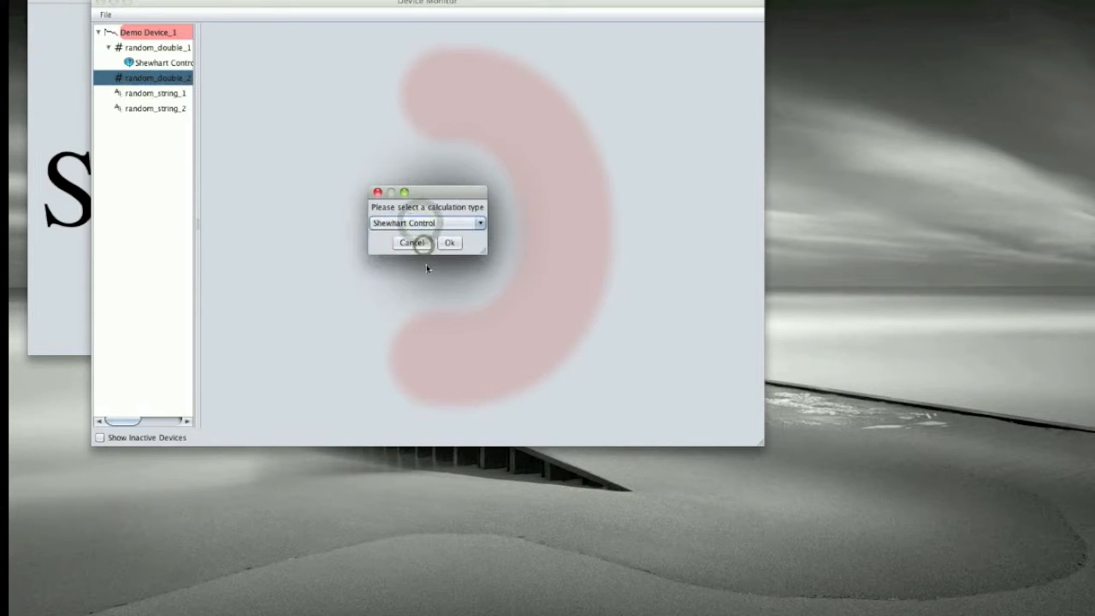
pyautogui.click(442, 243)
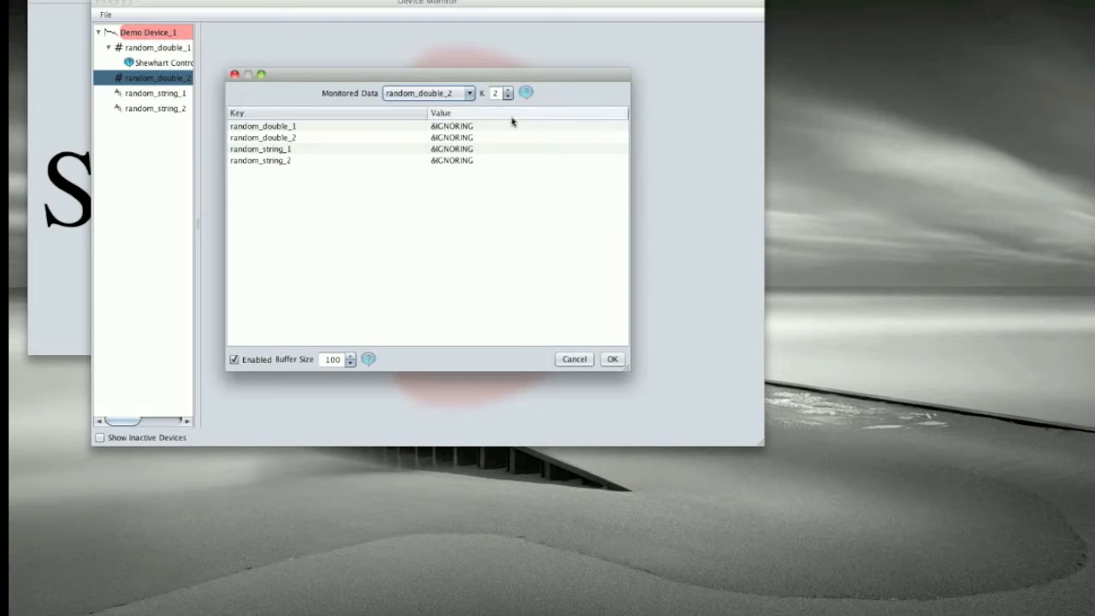
# Step: Read the help on the monitored field, K and pattern matching, trying K at 1 and returning it to 2
pyautogui.click(524, 94)
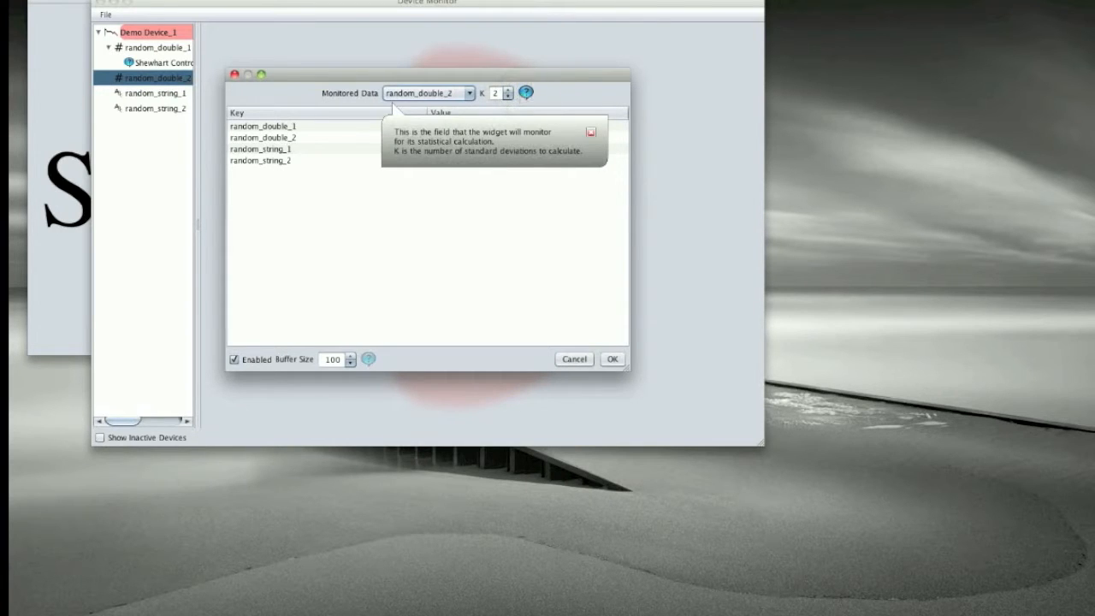
pyautogui.click(508, 96)
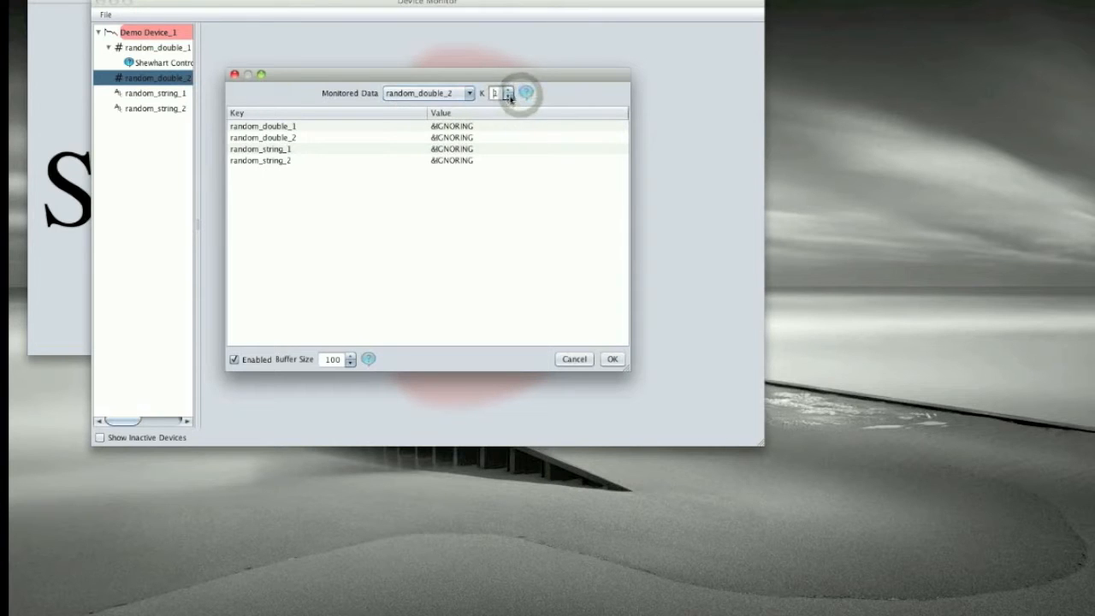
pyautogui.click(508, 90)
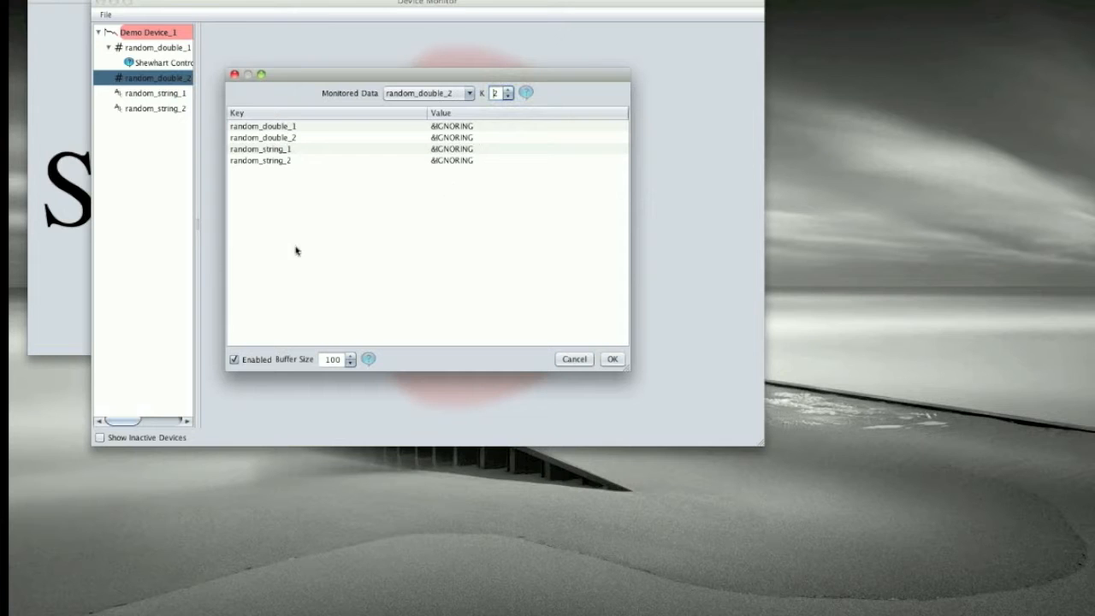
pyautogui.click(370, 358)
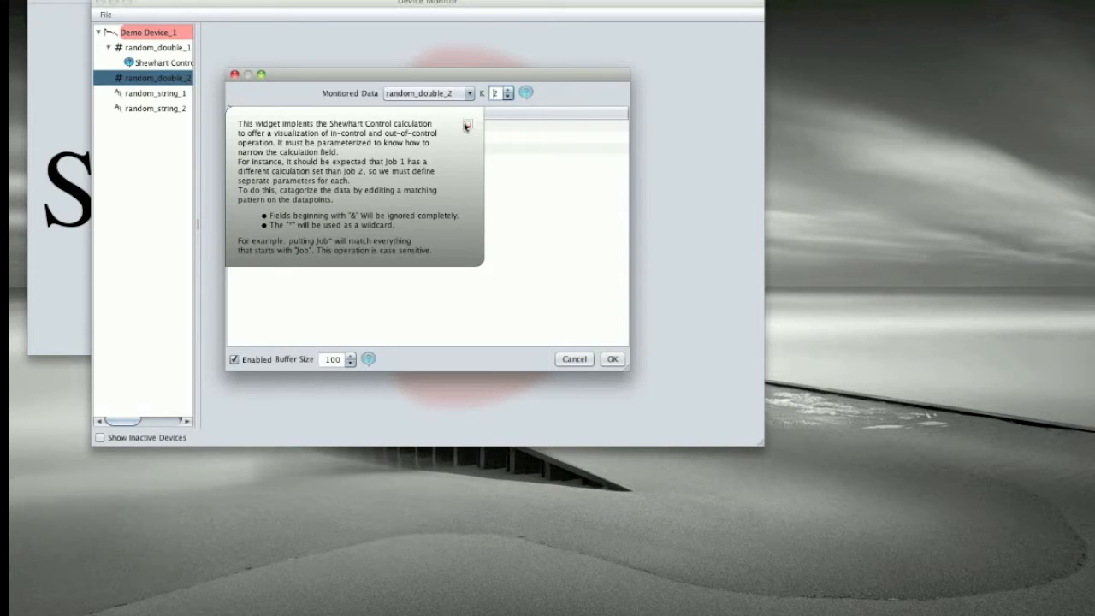
pyautogui.click(467, 126)
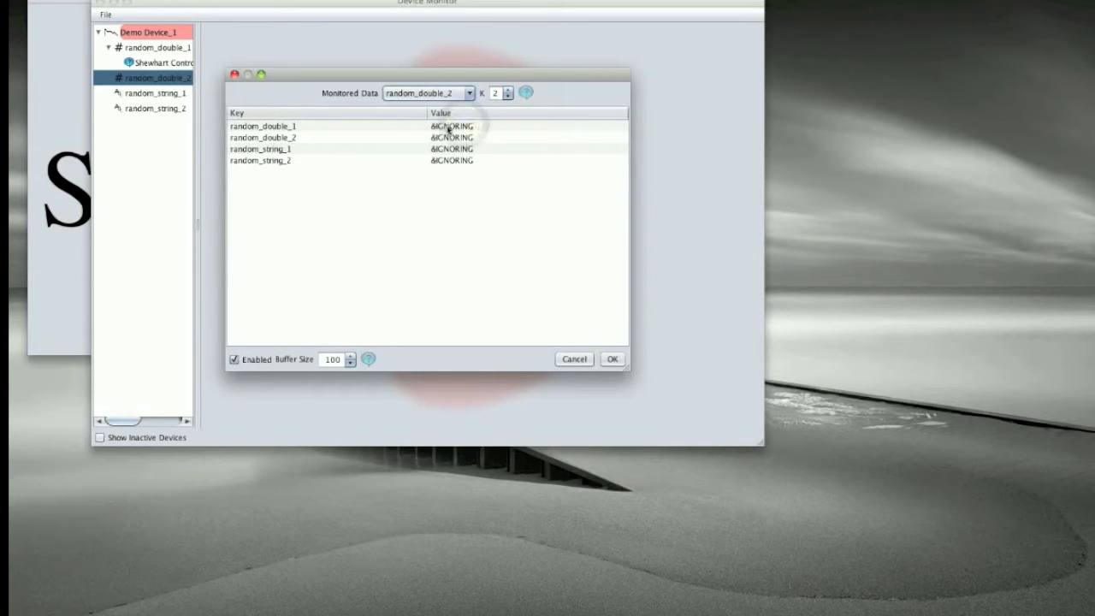
# Step: Set the matching value for random_double_1 to "&"
pyautogui.click(460, 129)
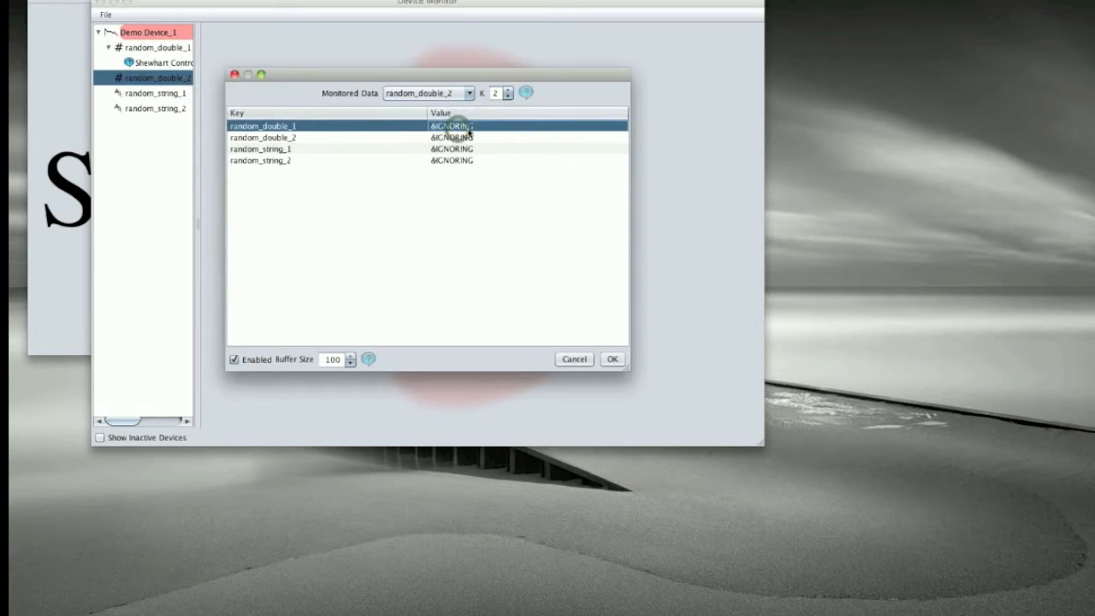
pyautogui.doubleClick(466, 128)
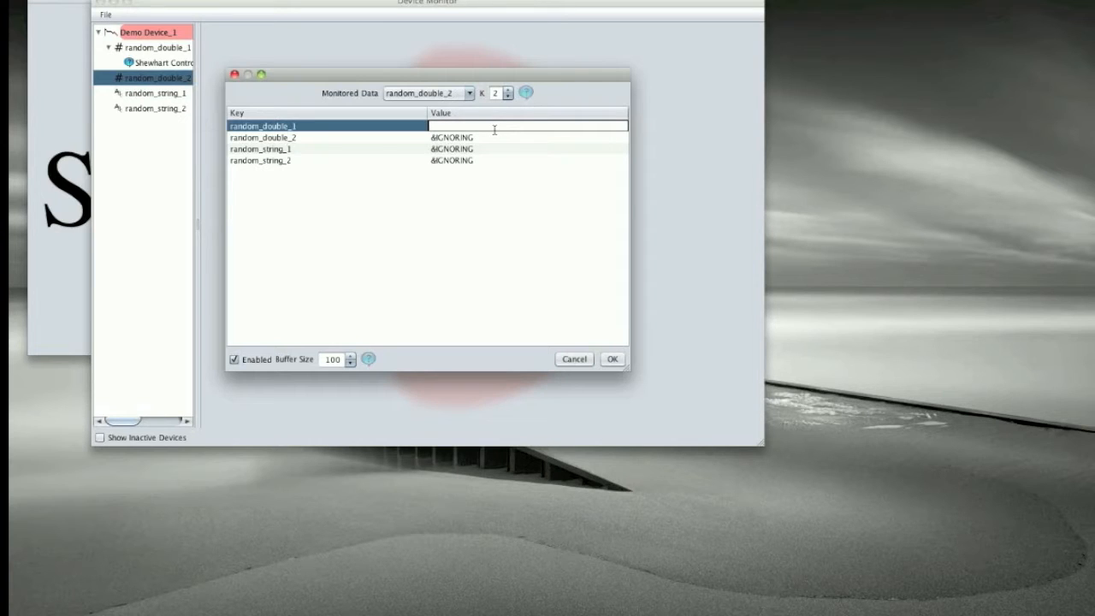
pyautogui.press('Return')
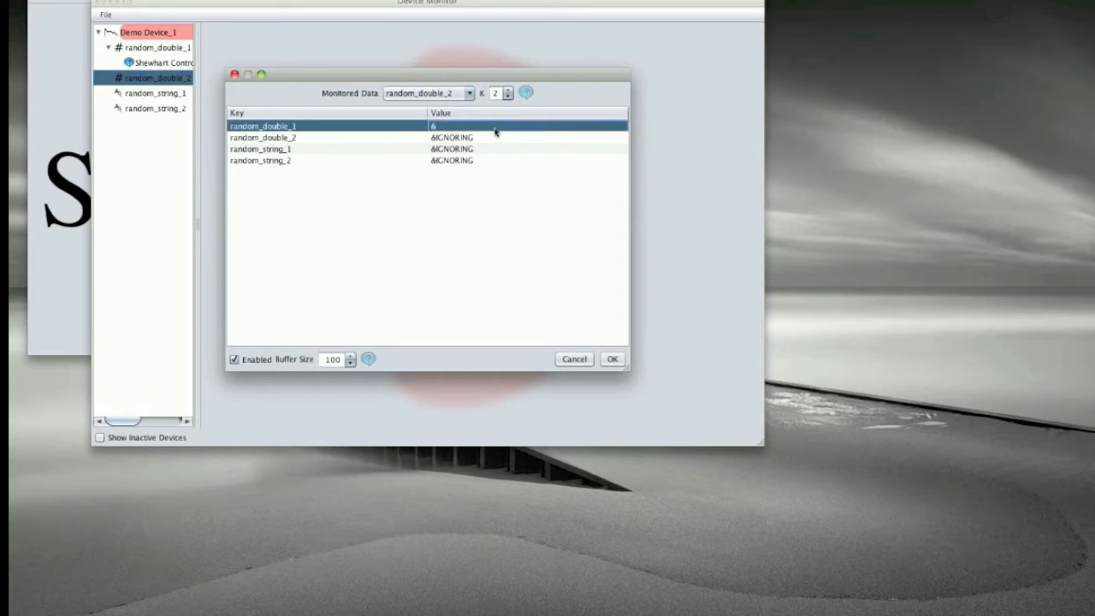
# Step: Set the matching value for random_string_2 to "Job_1"
pyautogui.doubleClick(455, 161)
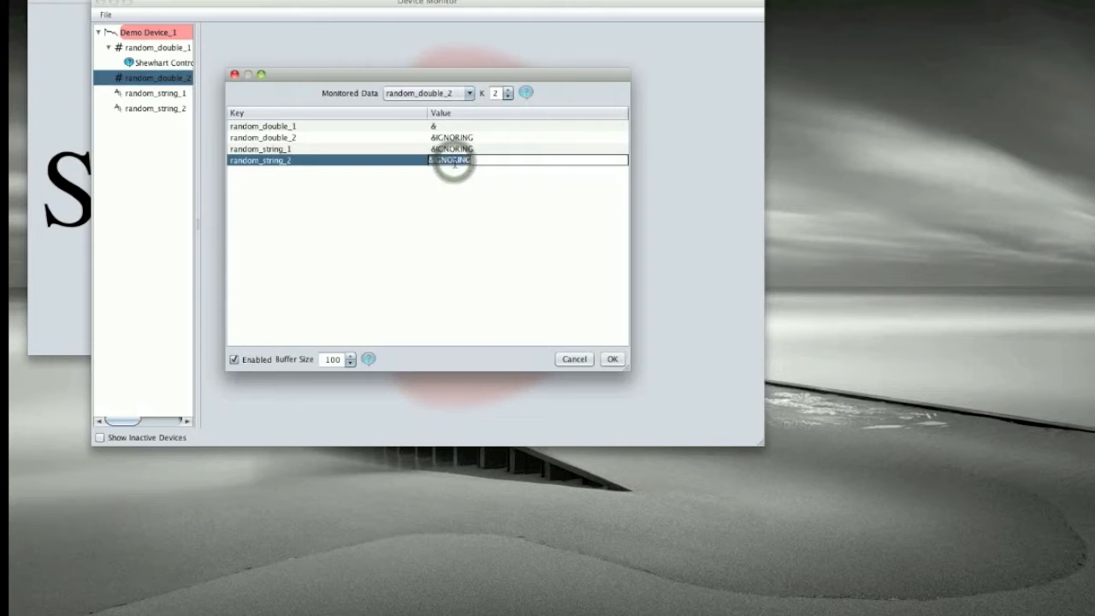
pyautogui.write('lob_1')
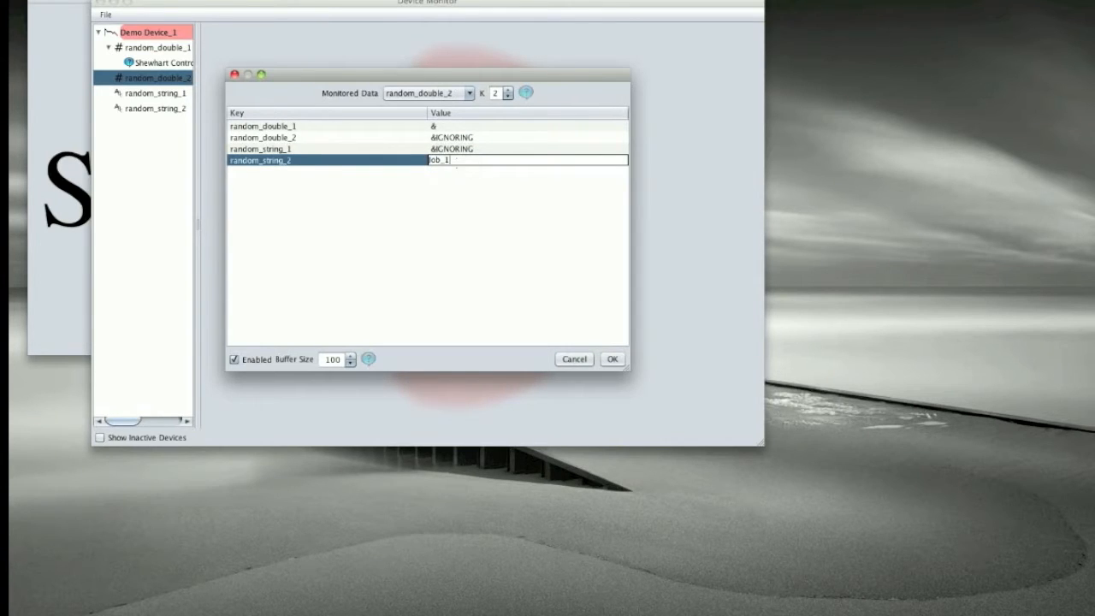
pyautogui.press('Return')
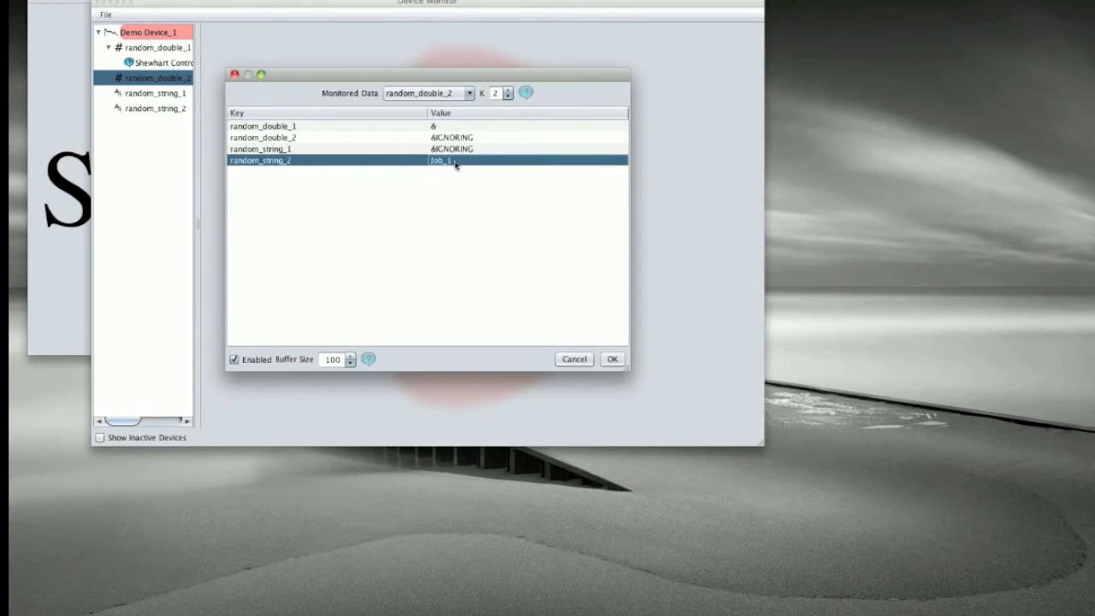
# Step: Change the matching value for random_string_2 to "&" and accept the Shewhart Control settings
pyautogui.doubleClick(455, 162)
pyautogui.doubleClick(454, 161)
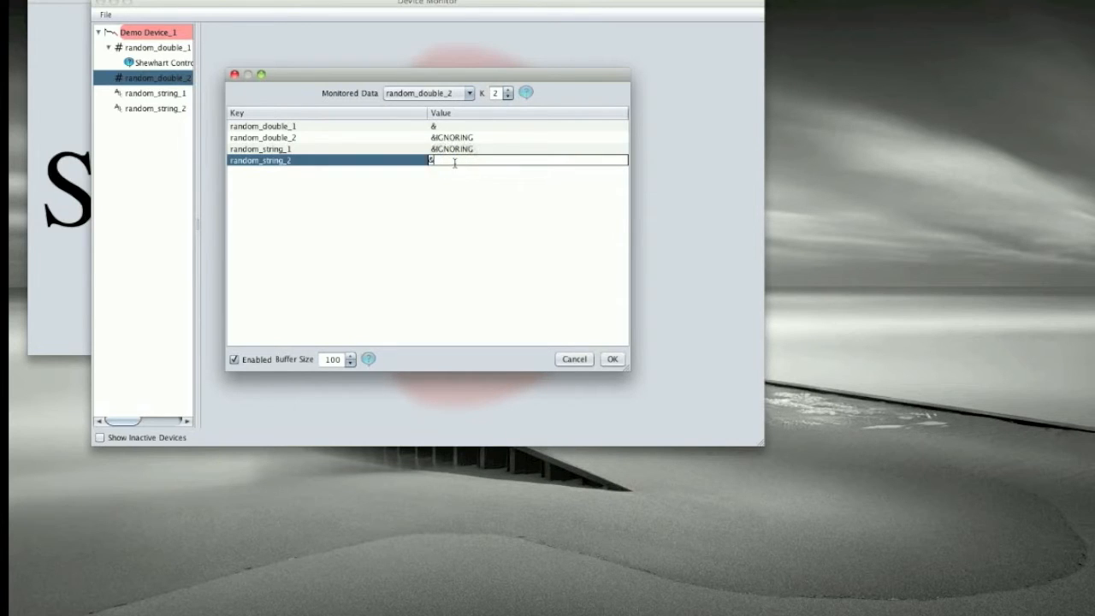
pyautogui.press('Return')
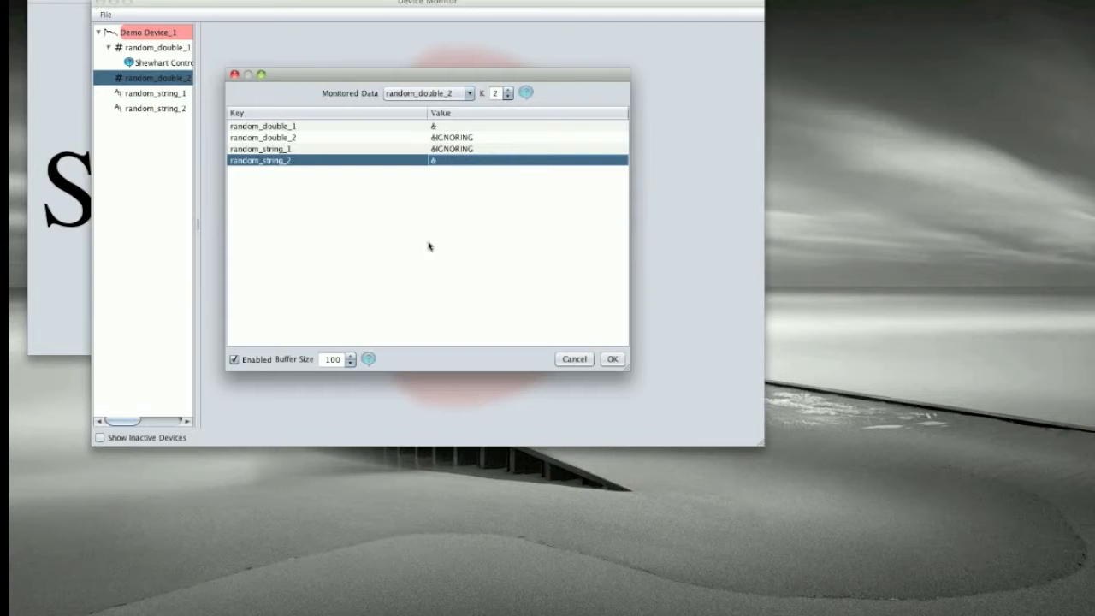
pyautogui.click(613, 359)
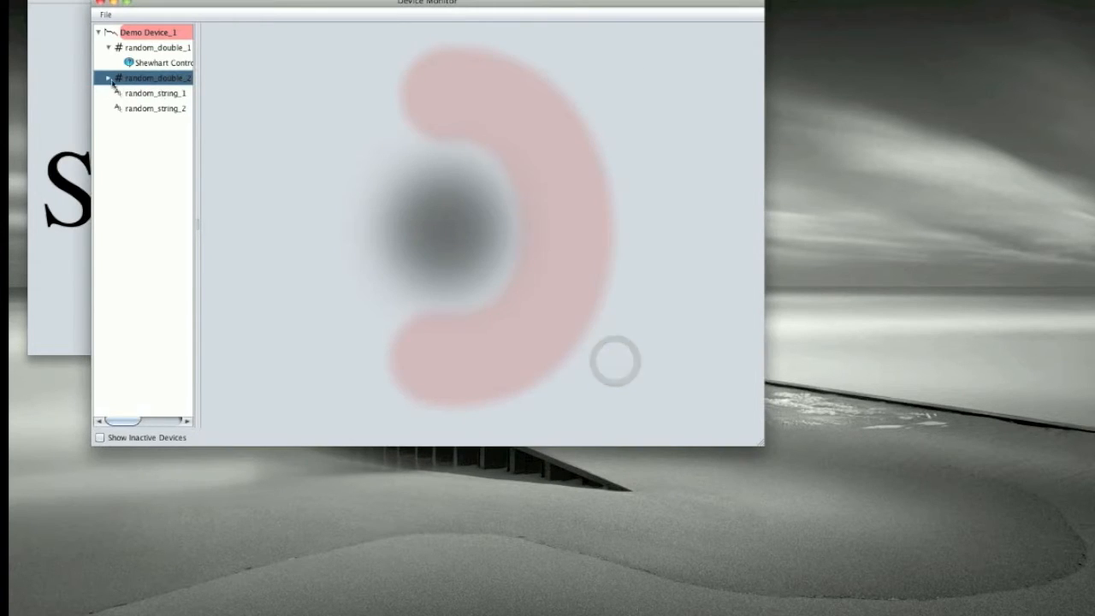
# Step: Edit the Shewhart Control calculation under random_double_2 and set its buffer size to 10,000
pyautogui.click(108, 78)
pyautogui.rightClick(135, 92)
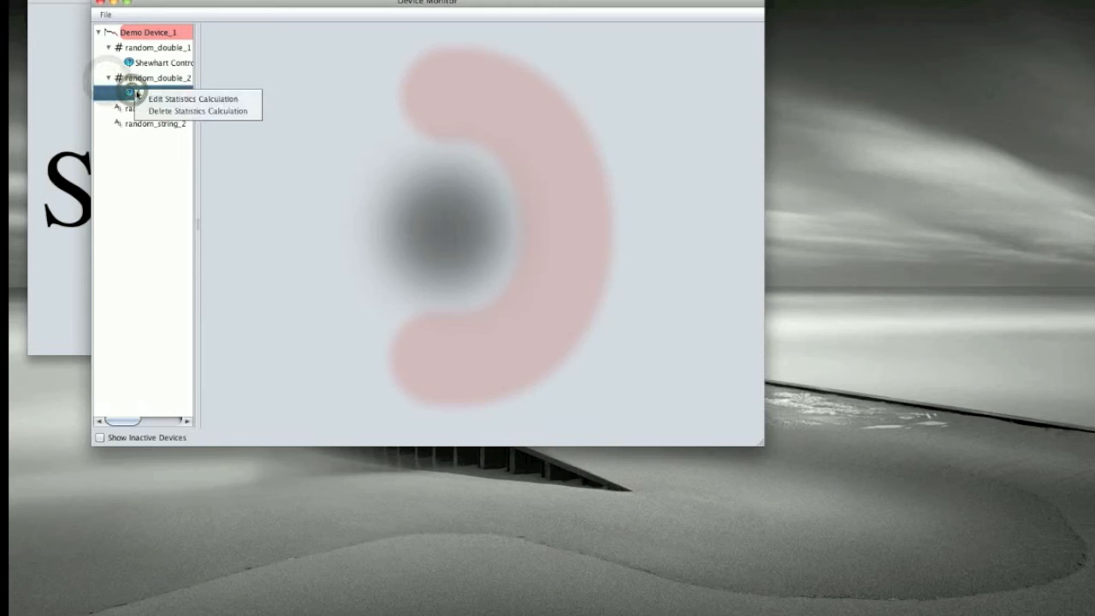
pyautogui.click(175, 98)
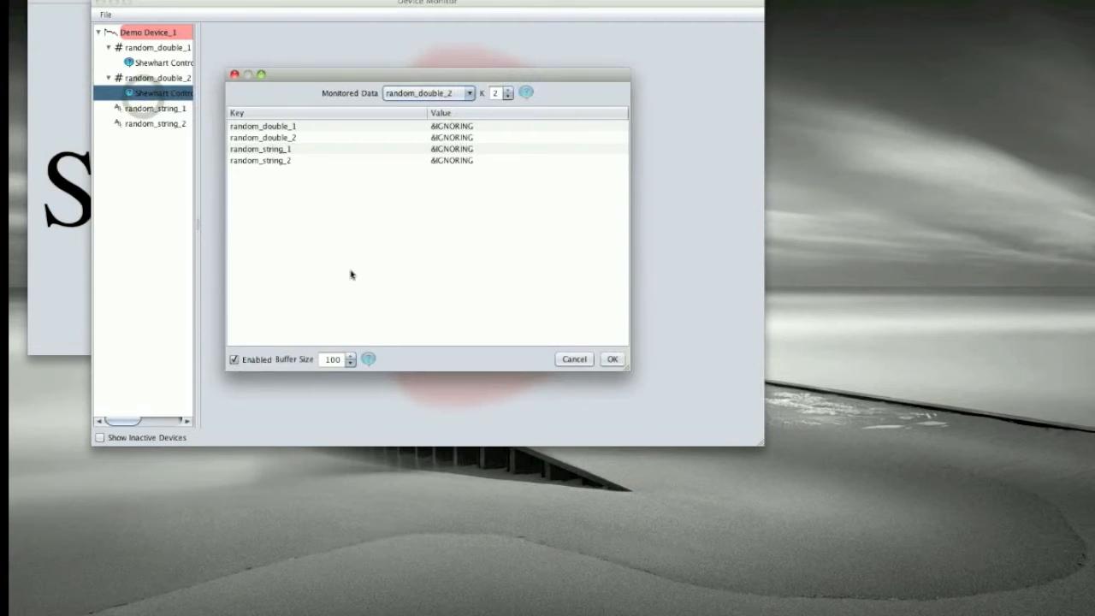
pyautogui.click(339, 360)
pyautogui.click(338, 360)
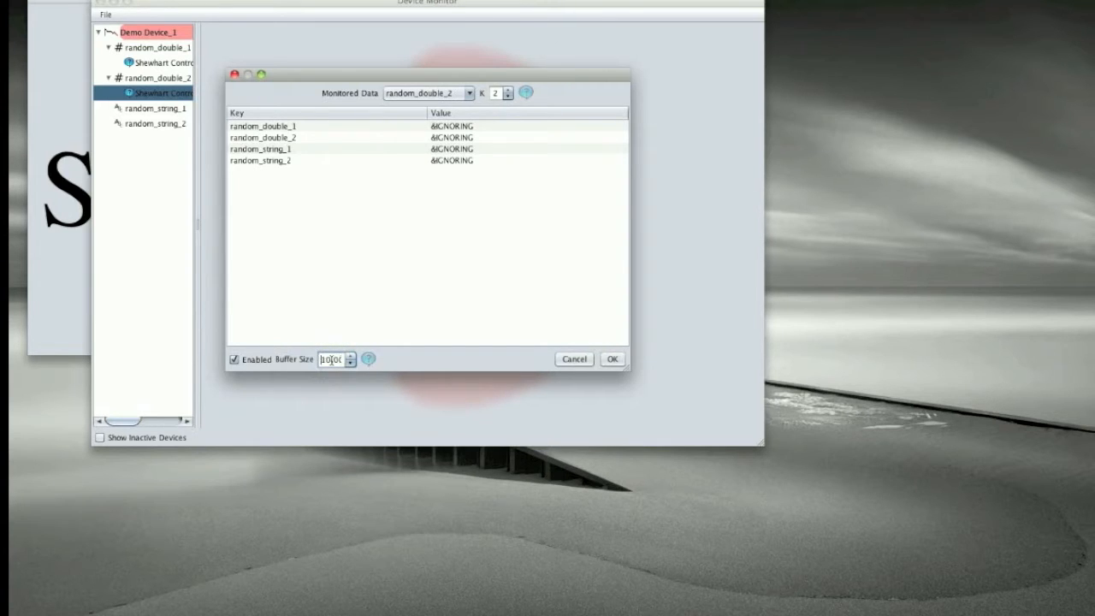
pyautogui.click(606, 362)
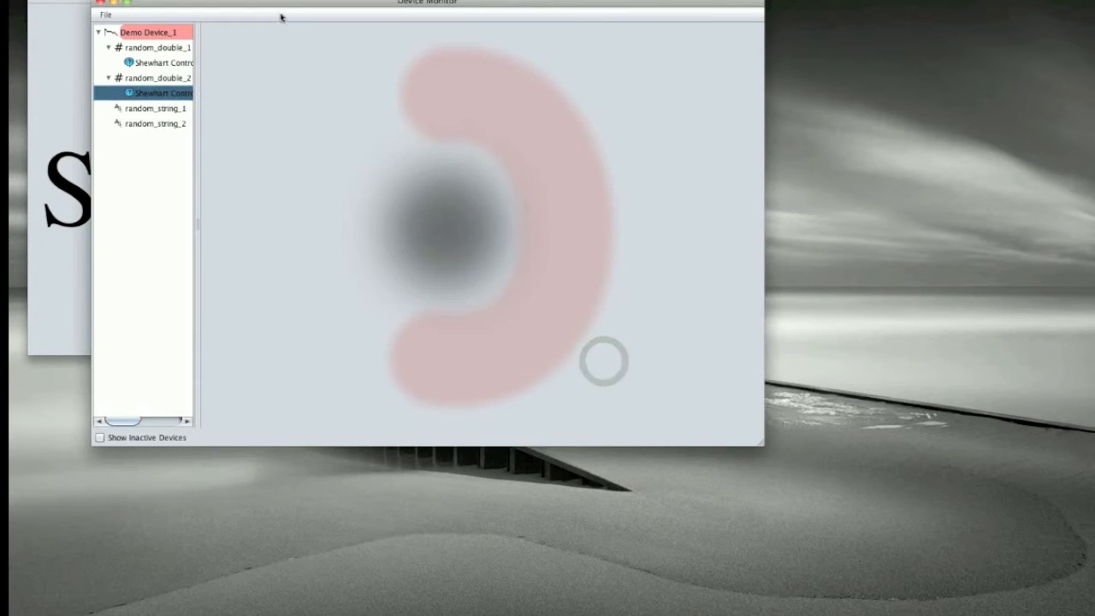
# Step: Start Demo Device_1 and display the random_double_1 and random_double_2 data points in its activity view
pyautogui.moveTo(271, 5); pyautogui.dragTo(254, 27)
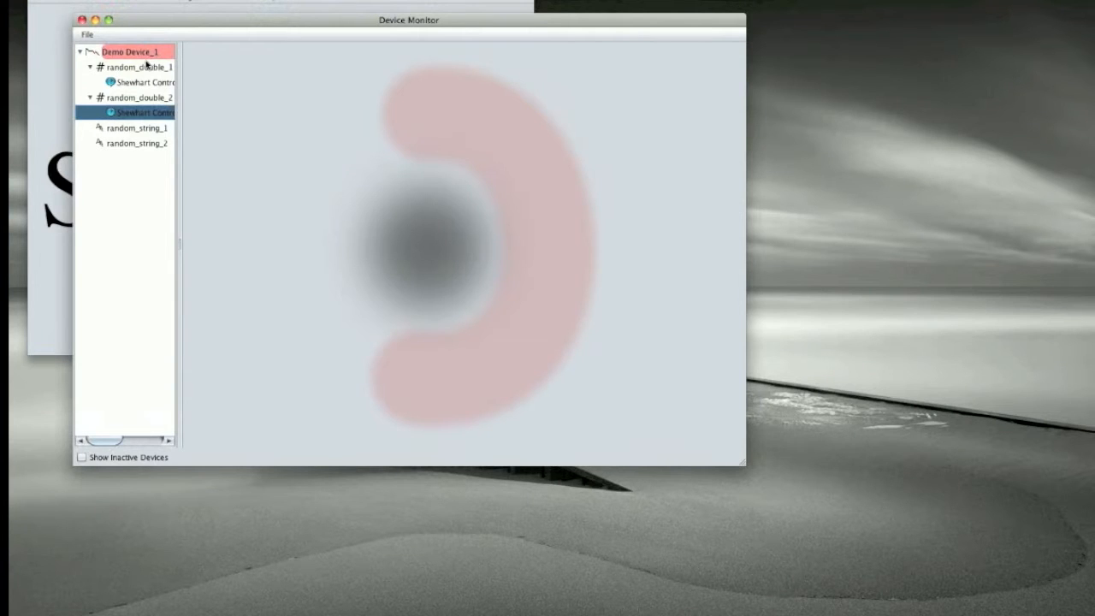
pyautogui.click(142, 55)
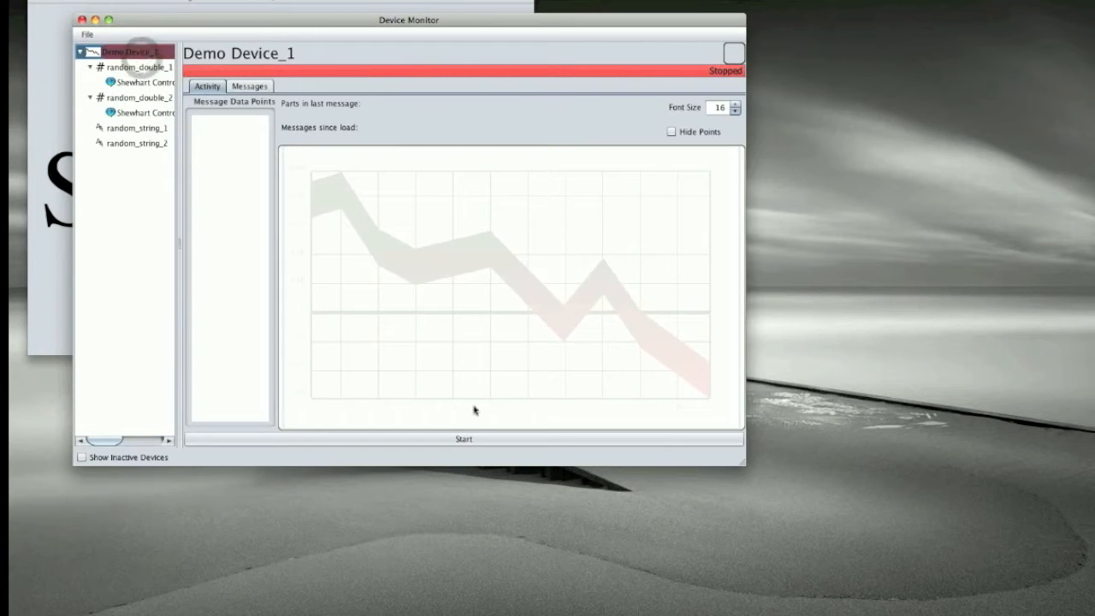
pyautogui.click(472, 440)
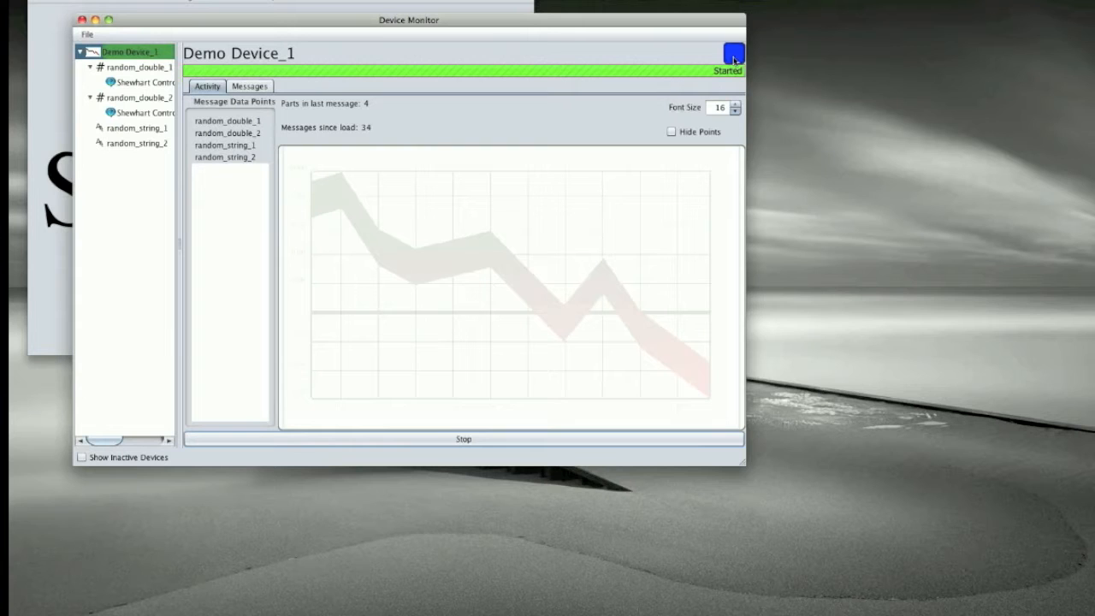
pyautogui.click(221, 122)
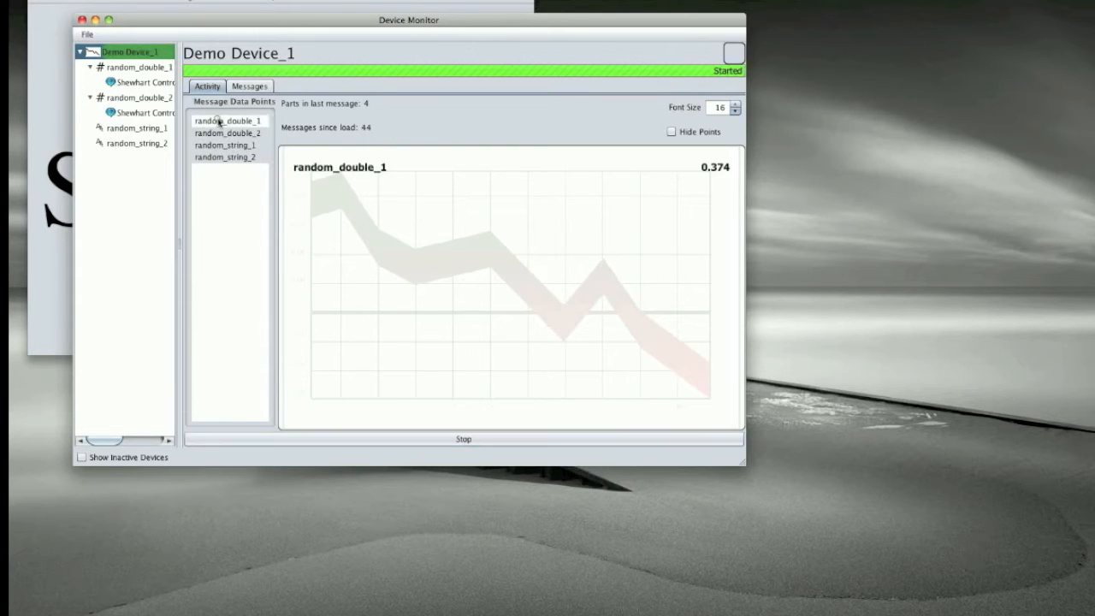
pyautogui.keyDown('shift'); pyautogui.click(219, 133); pyautogui.keyUp('shift')
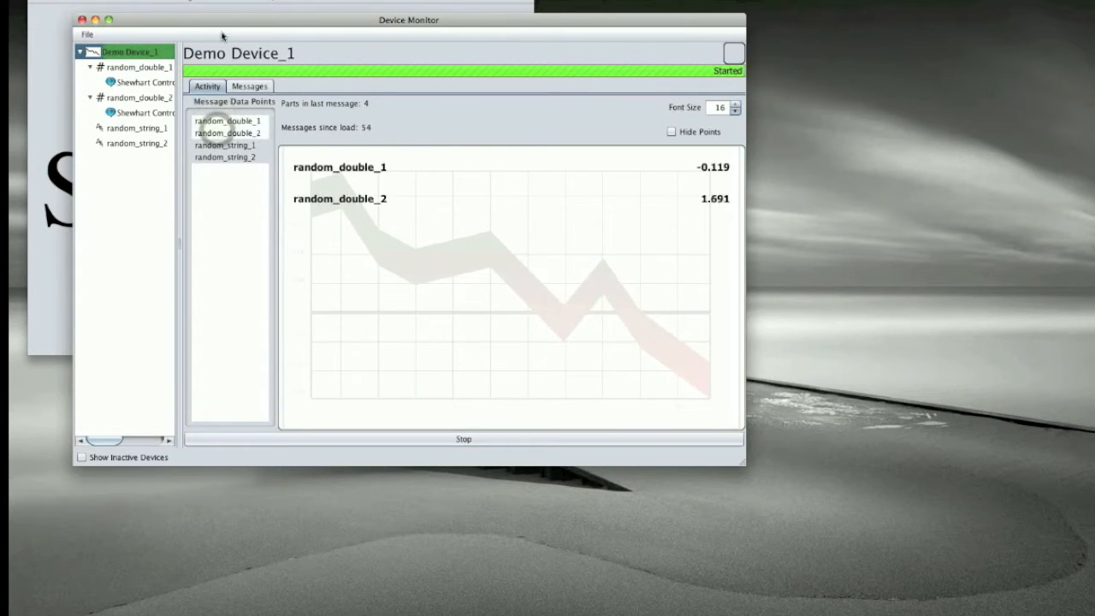
# Step: Move the Device Monitor window aside, create a new dashboard, and reposition and widen the dashboard window
pyautogui.moveTo(158, 24); pyautogui.dragTo(340, 71)
pyautogui.click(122, 14)
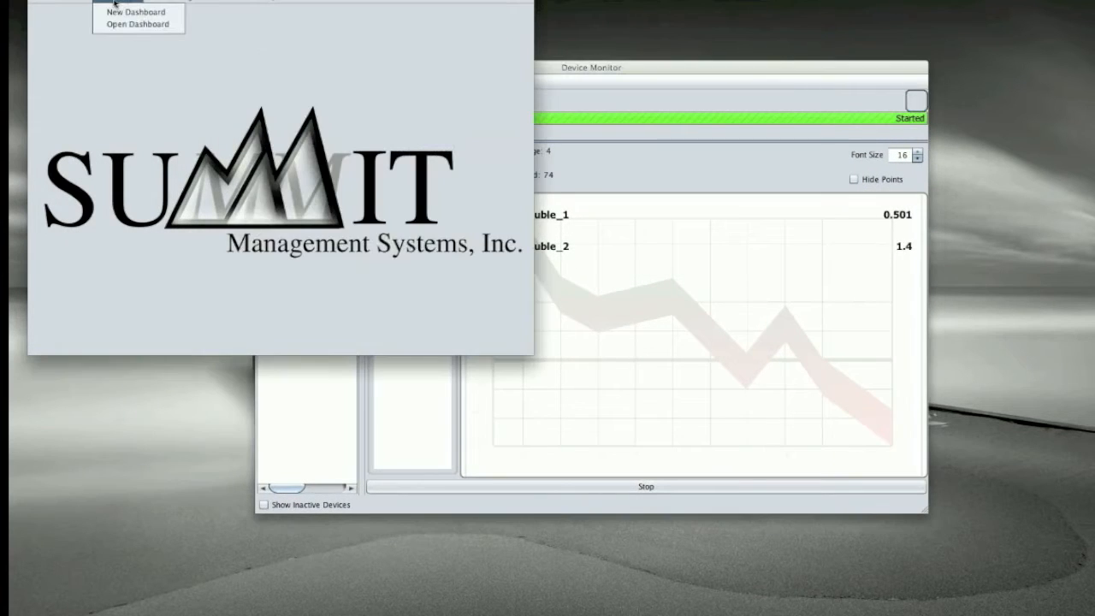
pyautogui.click(118, 10)
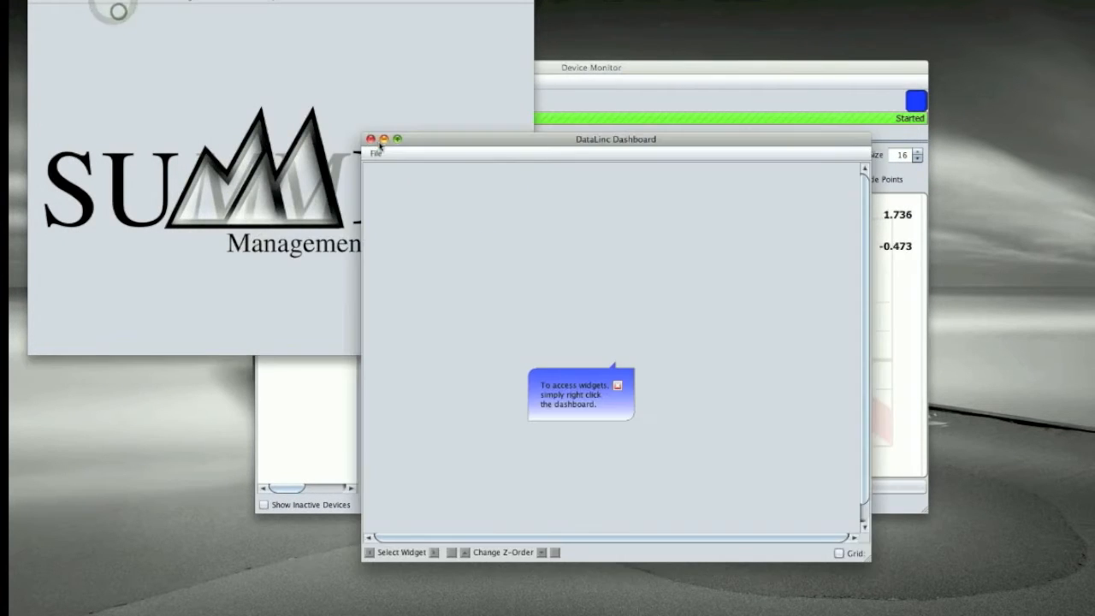
pyautogui.click(496, 263)
pyautogui.moveTo(620, 147); pyautogui.dragTo(327, 236)
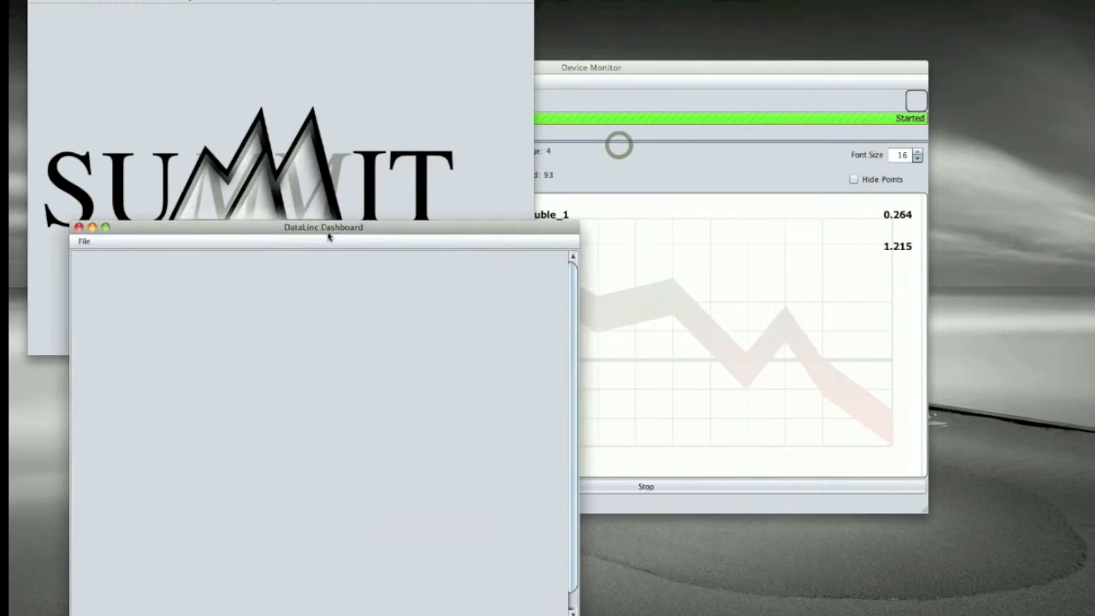
pyautogui.moveTo(575, 612); pyautogui.dragTo(748, 611)
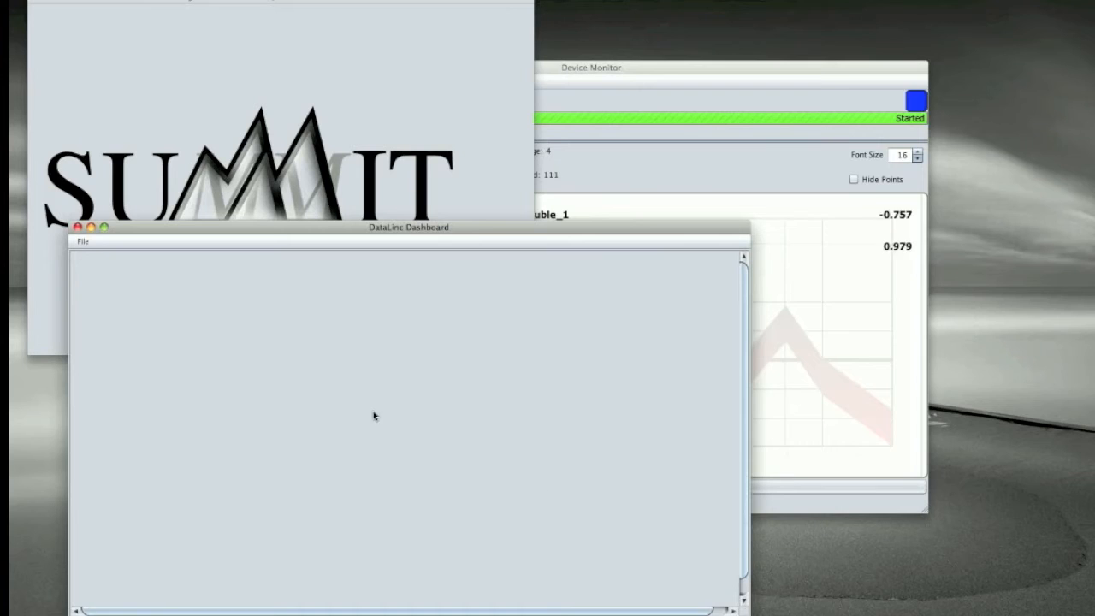
# Step: Add the Shewhart Control visualization widget for random_double_2 and enlarge it in the dashboard's upper-left corner
pyautogui.rightClick(286, 374)
pyautogui.click(298, 378)
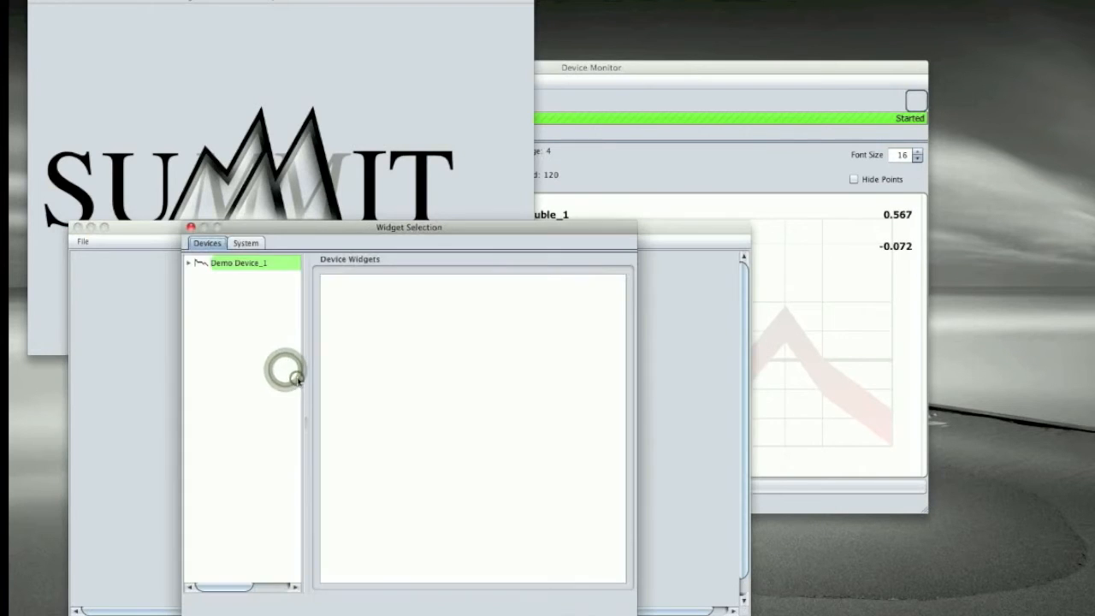
pyautogui.click(188, 263)
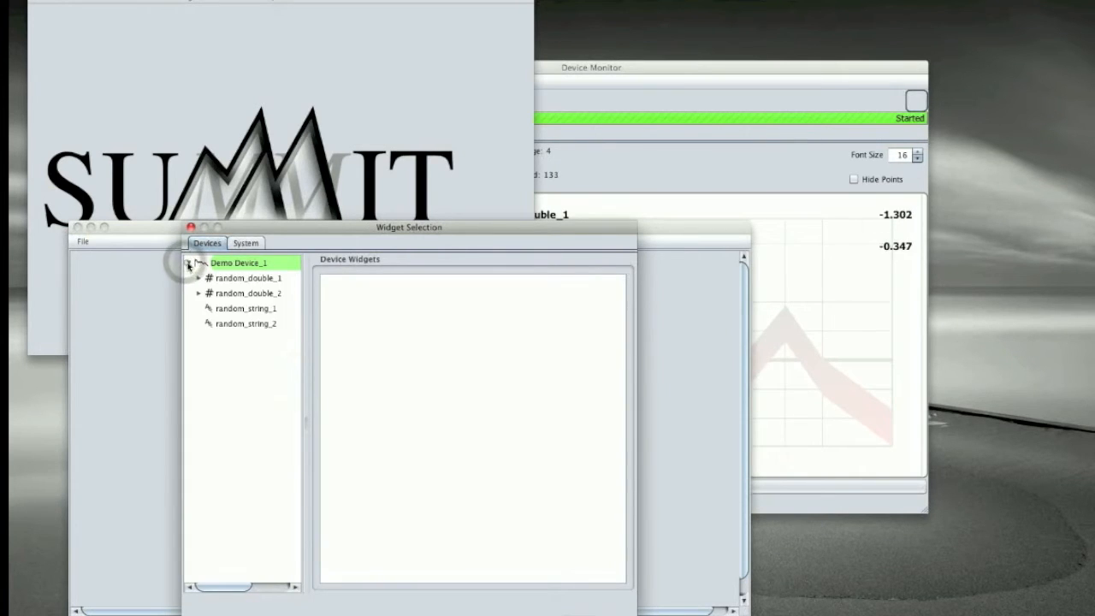
pyautogui.click(198, 292)
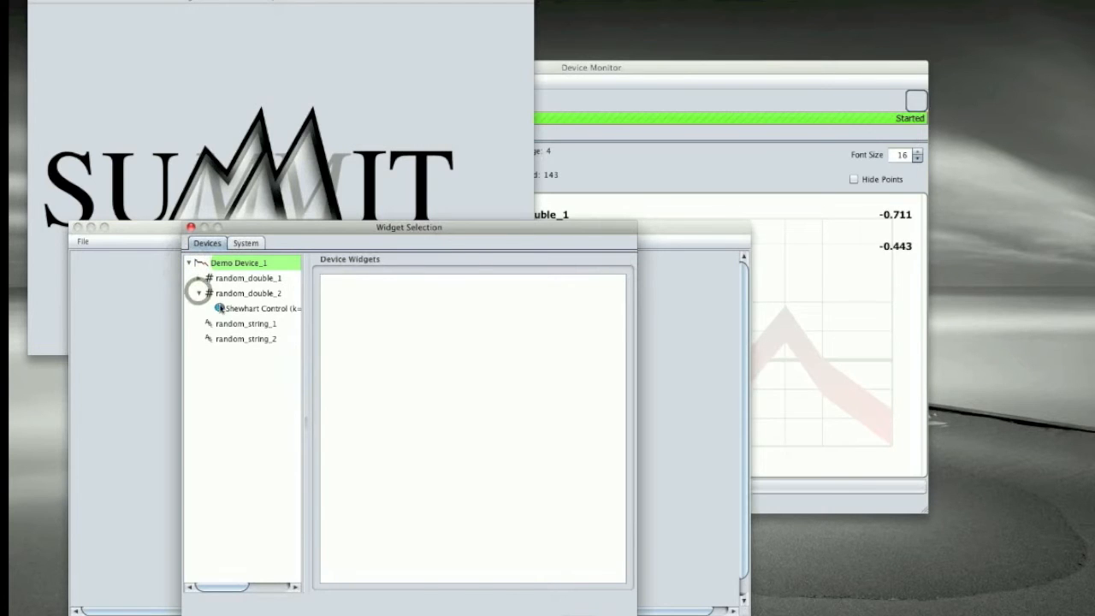
pyautogui.click(220, 308)
pyautogui.doubleClick(465, 544)
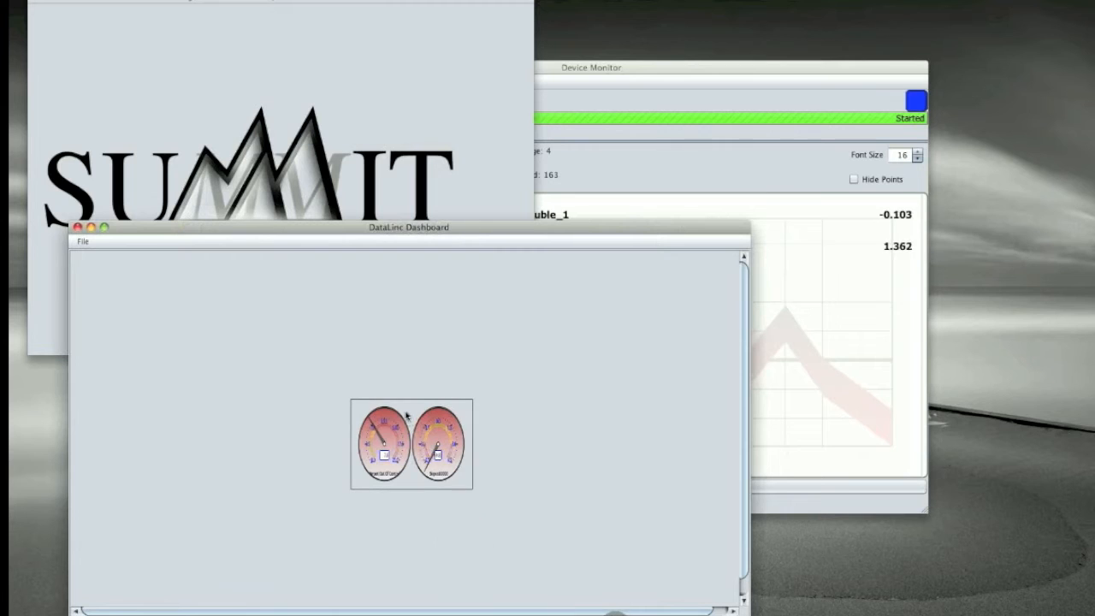
pyautogui.moveTo(408, 406); pyautogui.dragTo(120, 259)
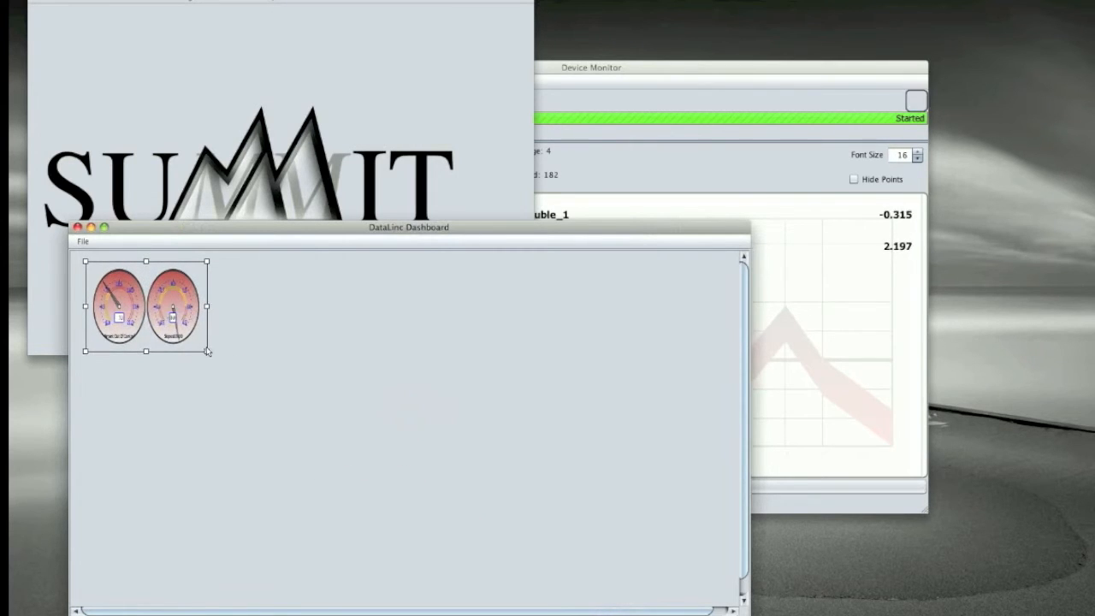
pyautogui.moveTo(207, 350); pyautogui.dragTo(445, 451)
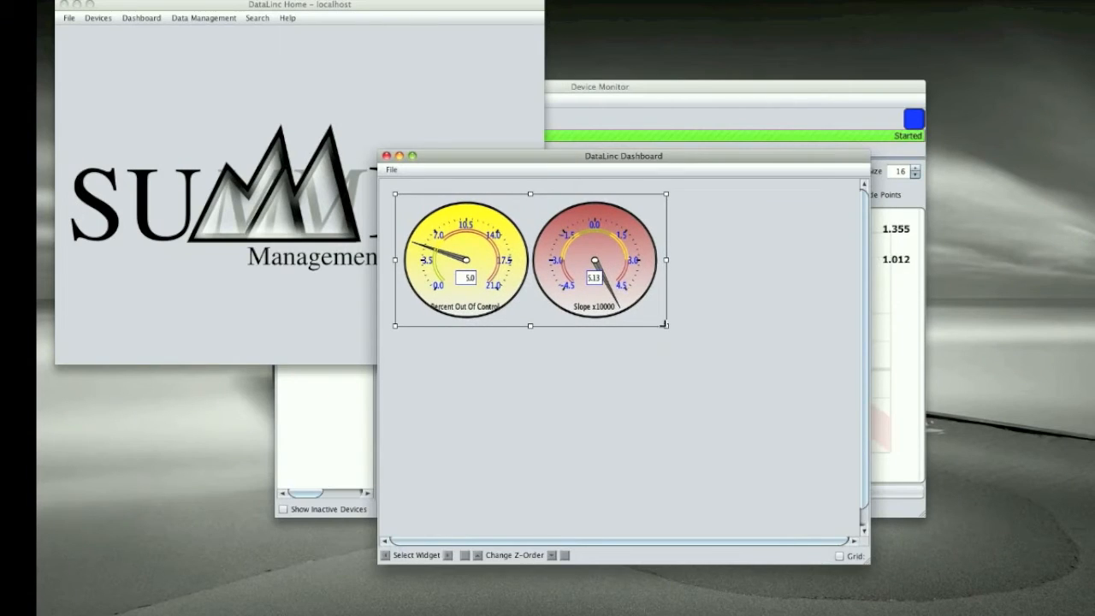
# Step: Add a system Text Widget to the dashboard and place it directly below the gauges
pyautogui.rightClick(518, 361)
pyautogui.click(529, 370)
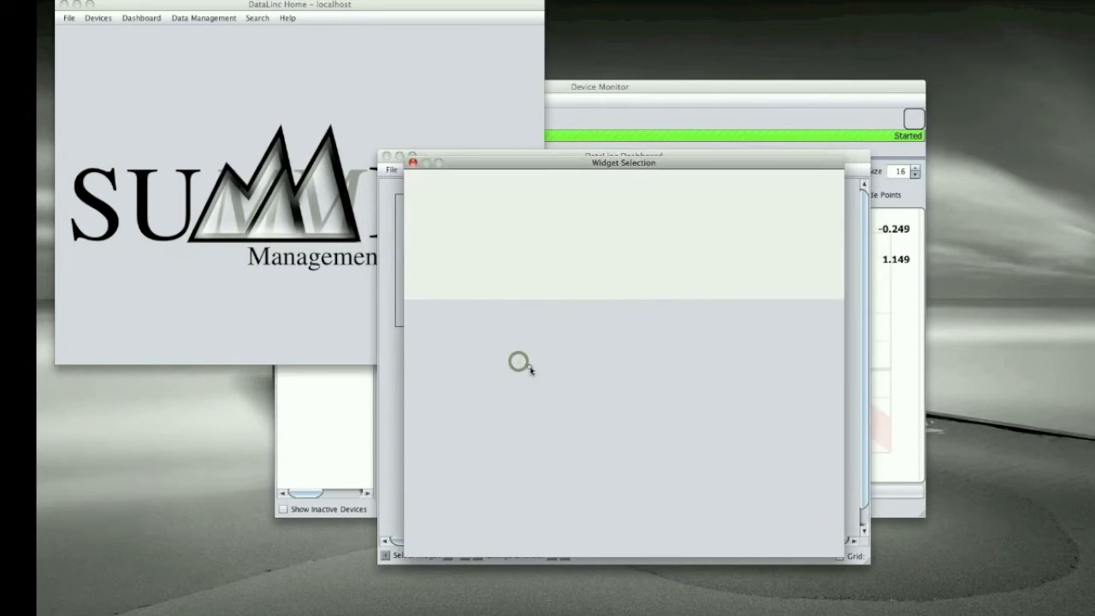
pyautogui.click(466, 177)
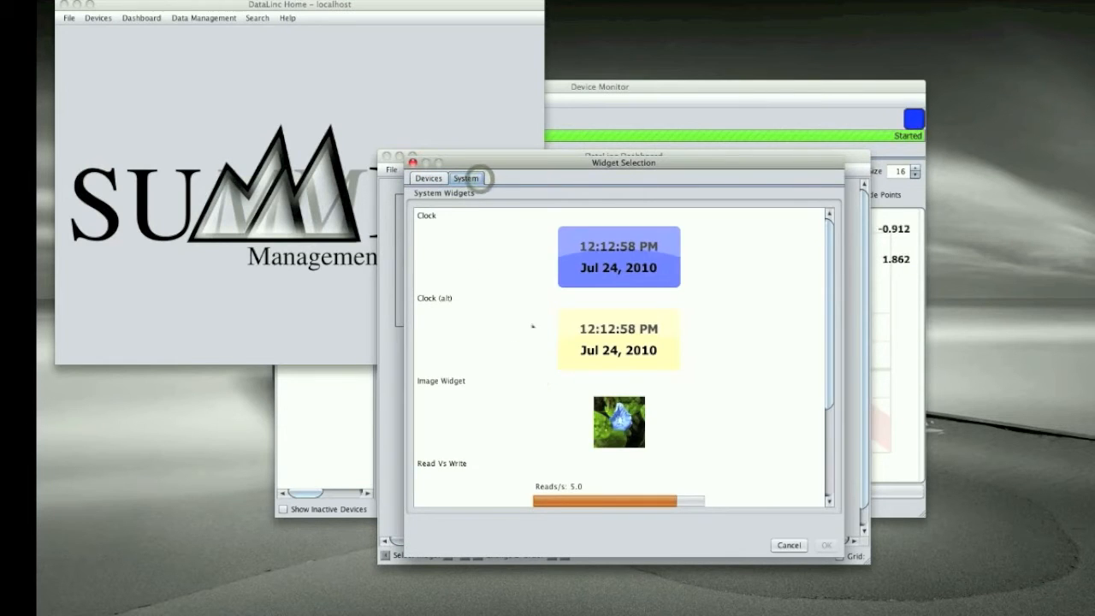
pyautogui.scroll(-3, 532, 325)
pyautogui.click(574, 469)
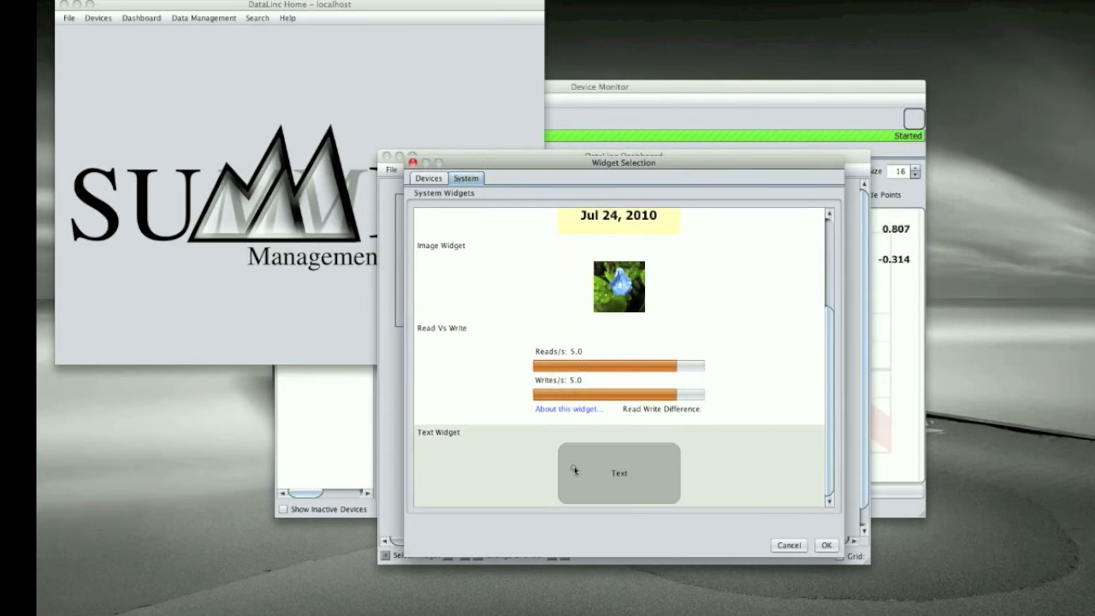
pyautogui.click(813, 539)
pyautogui.moveTo(625, 386); pyautogui.dragTo(547, 383)
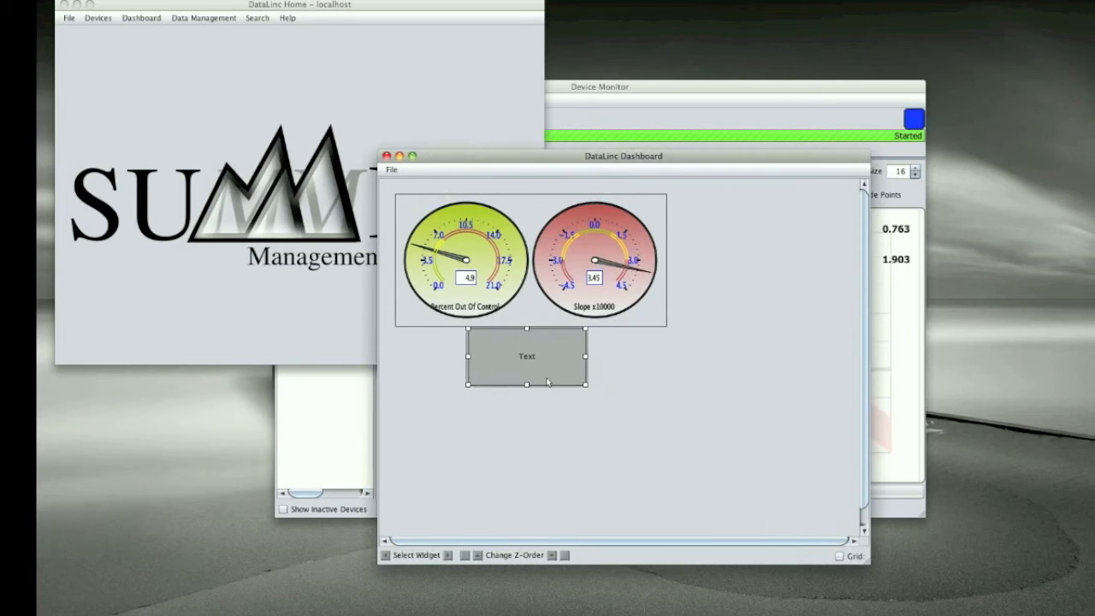
# Step: Set the text widget's text to "Data Point Two Control"
pyautogui.rightClick(562, 384)
pyautogui.moveTo(633, 409)
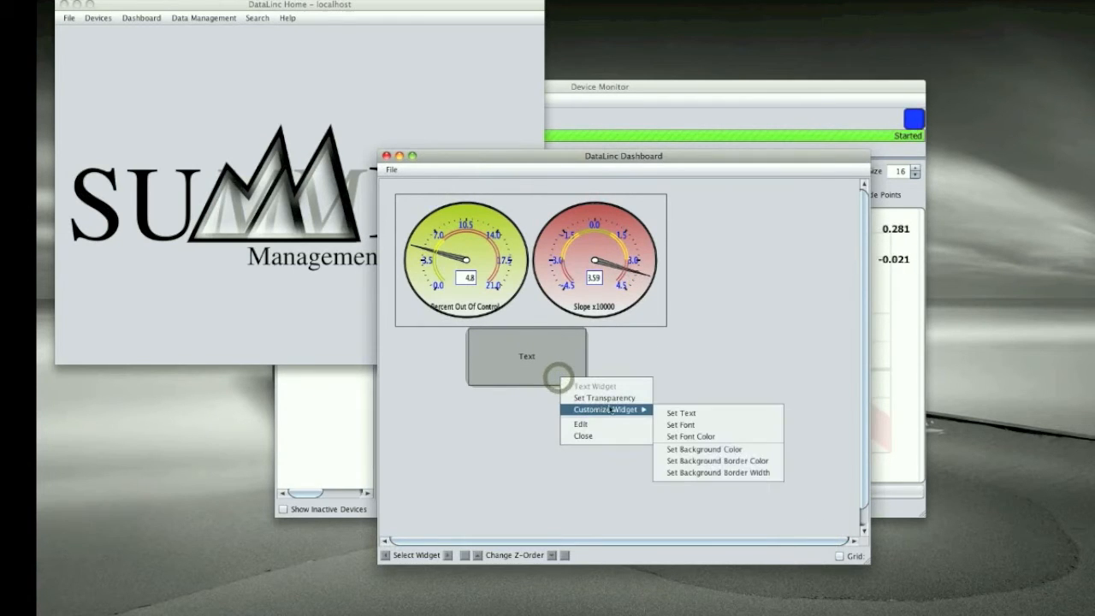
pyautogui.click(677, 415)
pyautogui.write('Data Point Two Control')
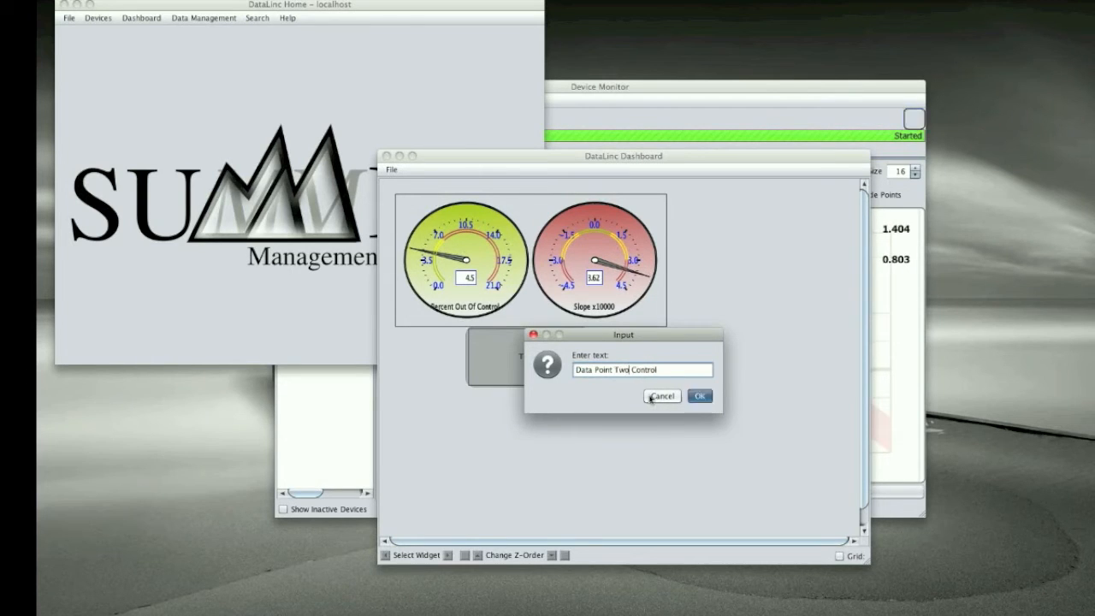
pyautogui.press('Return')
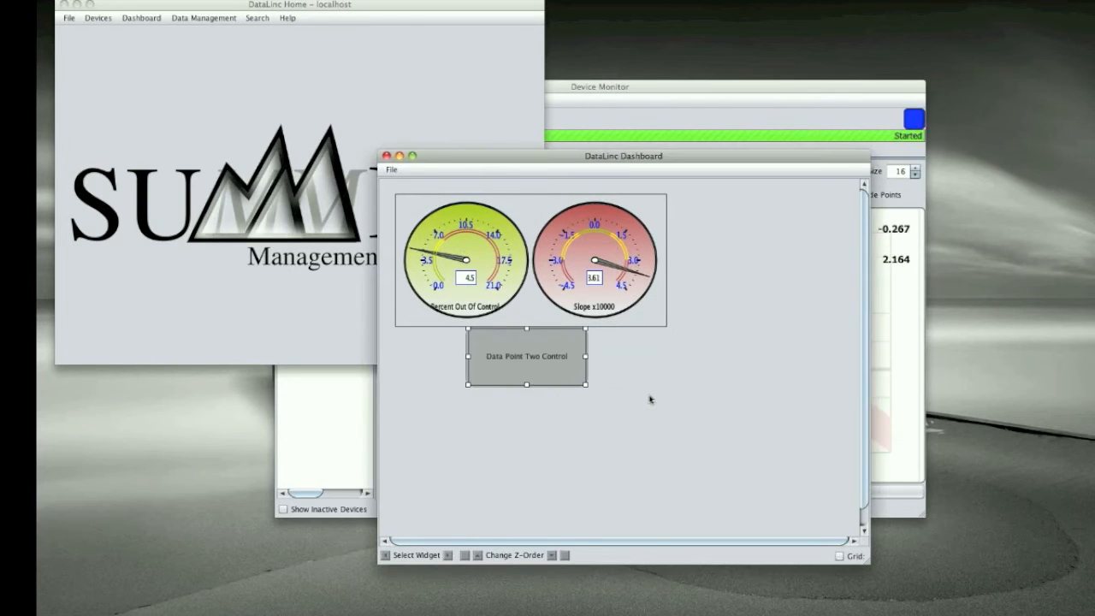
# Step: Move the label and gauges toward the dashboard's lower-right area, then shift the dashboard window aside and enlarge it
pyautogui.click(551, 375)
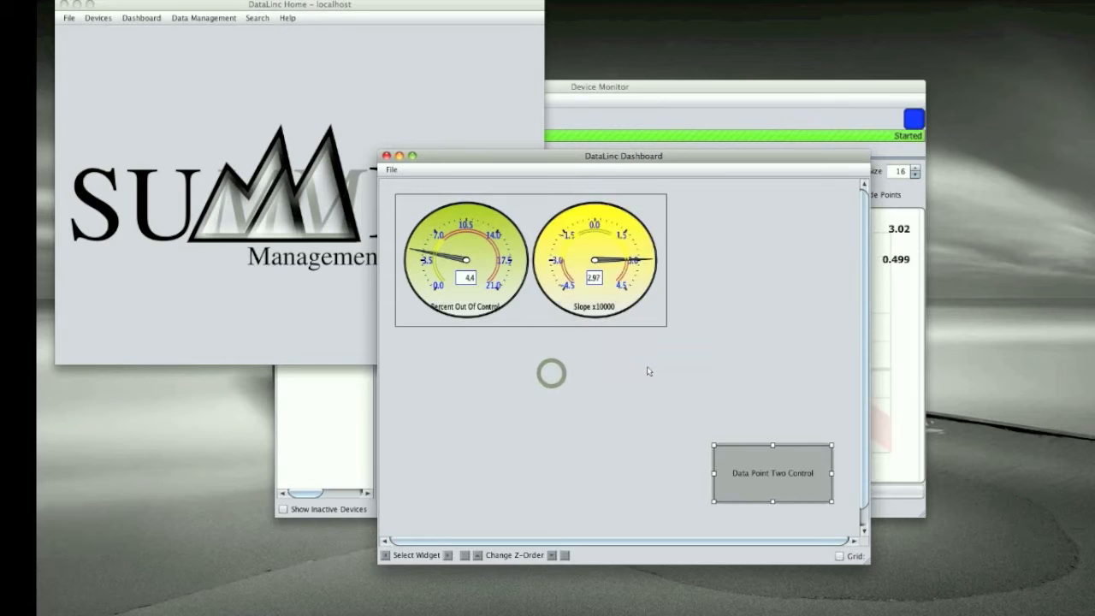
pyautogui.click(640, 322)
pyautogui.moveTo(640, 322); pyautogui.dragTo(830, 432)
pyautogui.moveTo(505, 163); pyautogui.dragTo(240, 173)
pyautogui.moveTo(601, 570); pyautogui.dragTo(768, 596)
# Step: Arrange the random_double_2 gauges in the dashboard's upper-right area with the label centred below, and flatten the label into a narrow bar
pyautogui.moveTo(544, 496); pyautogui.dragTo(625, 507)
pyautogui.moveTo(580, 445); pyautogui.dragTo(705, 456)
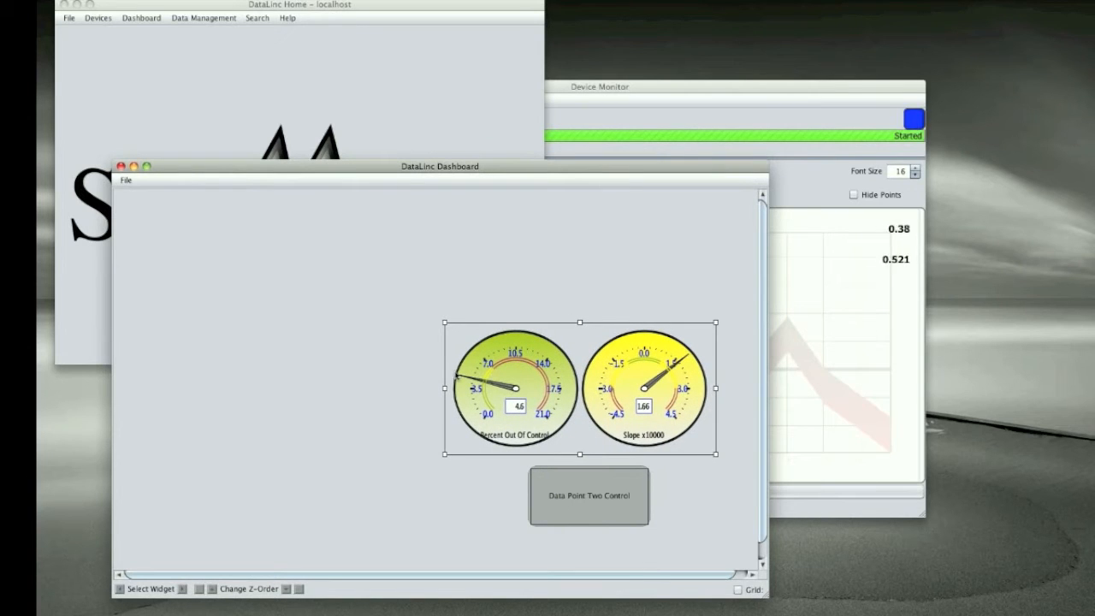
pyautogui.moveTo(450, 335); pyautogui.dragTo(461, 227)
pyautogui.moveTo(538, 483); pyautogui.dragTo(545, 351)
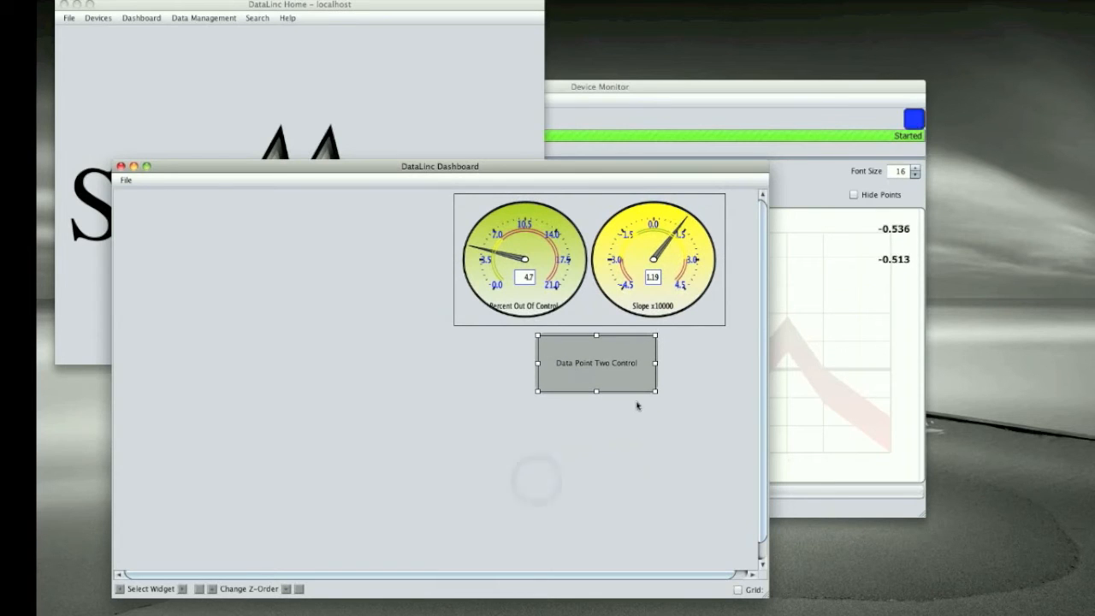
pyautogui.moveTo(655, 390); pyautogui.dragTo(673, 352)
# Step: Add the Shewhart Control visualization widget for random_double_1 and enlarge it in the free upper-left area beside the existing gauges
pyautogui.rightClick(332, 295)
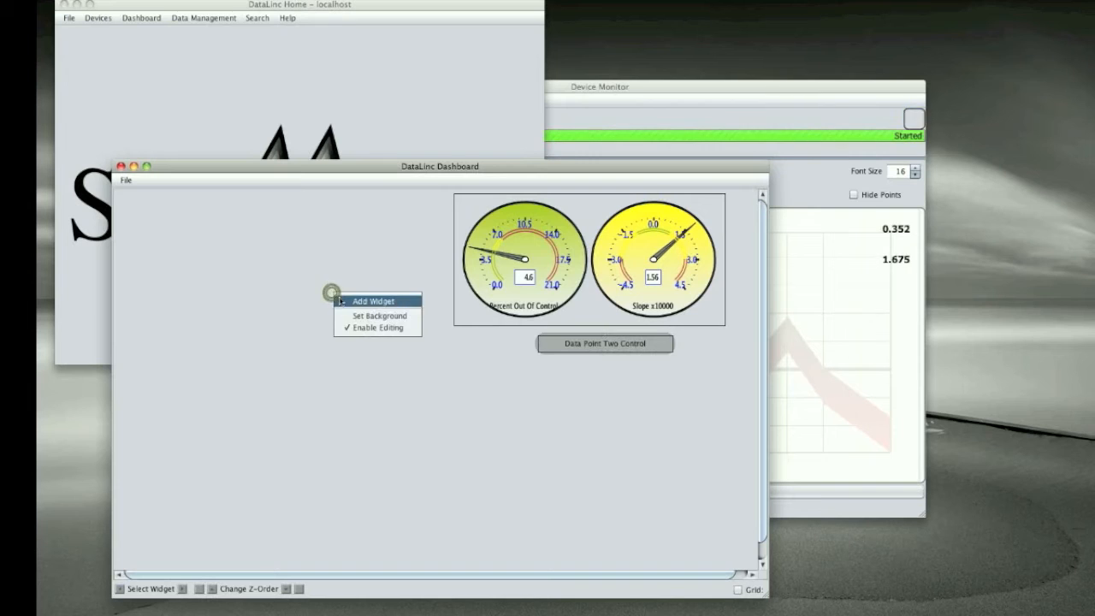
pyautogui.click(346, 300)
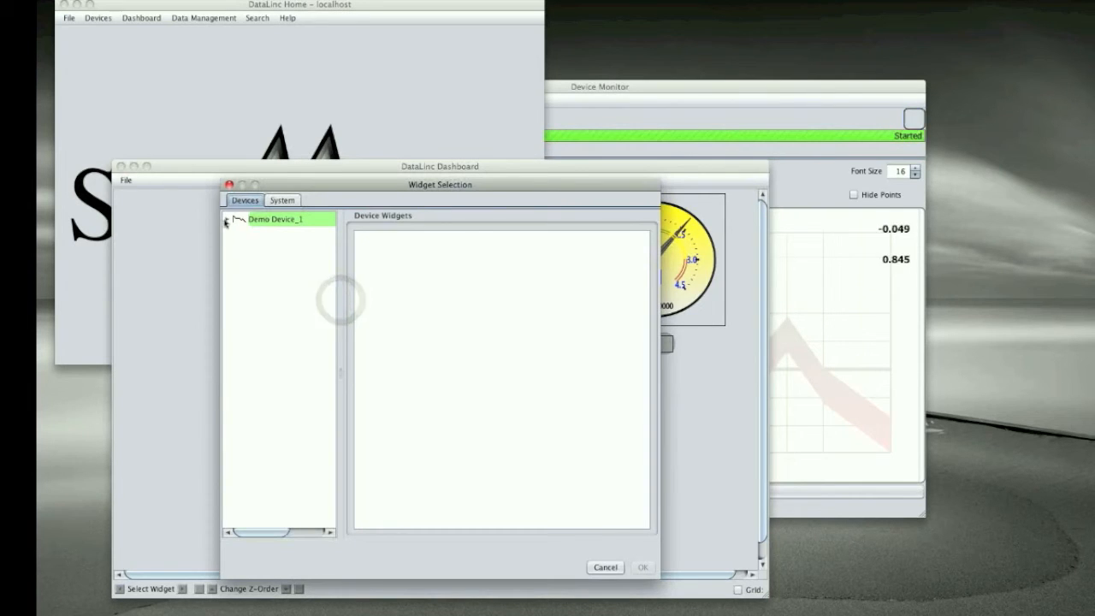
pyautogui.click(226, 219)
pyautogui.click(235, 233)
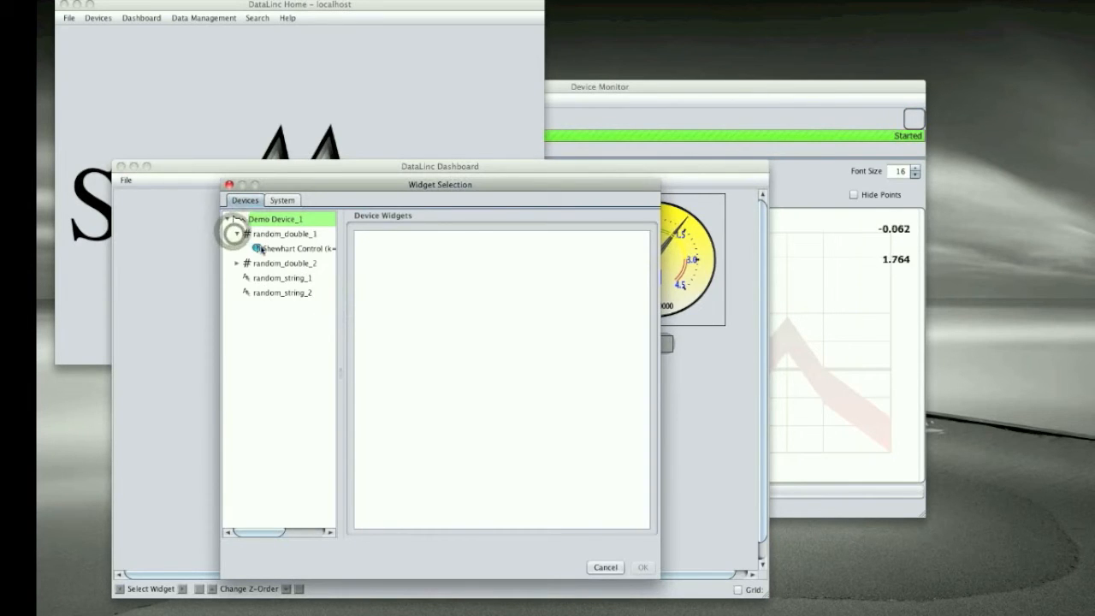
pyautogui.click(260, 248)
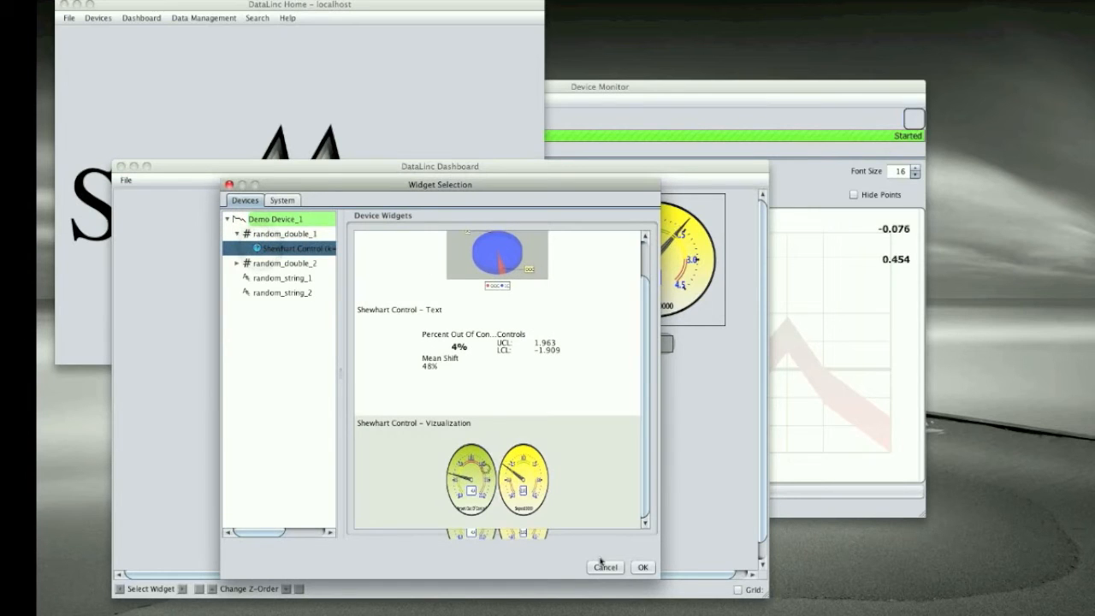
pyautogui.click(641, 566)
pyautogui.click(484, 464)
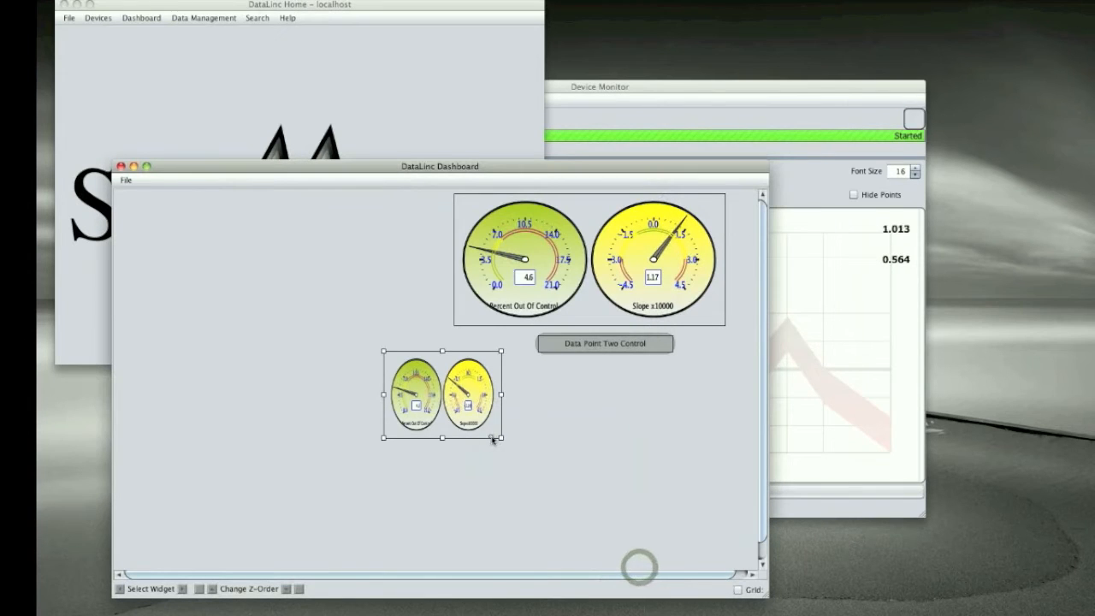
pyautogui.moveTo(494, 440); pyautogui.dragTo(419, 325)
# Step: Add a second Text Widget, place it below the random_double_1 gauges, and resize it into a narrow bar
pyautogui.rightClick(354, 342)
pyautogui.click(376, 348)
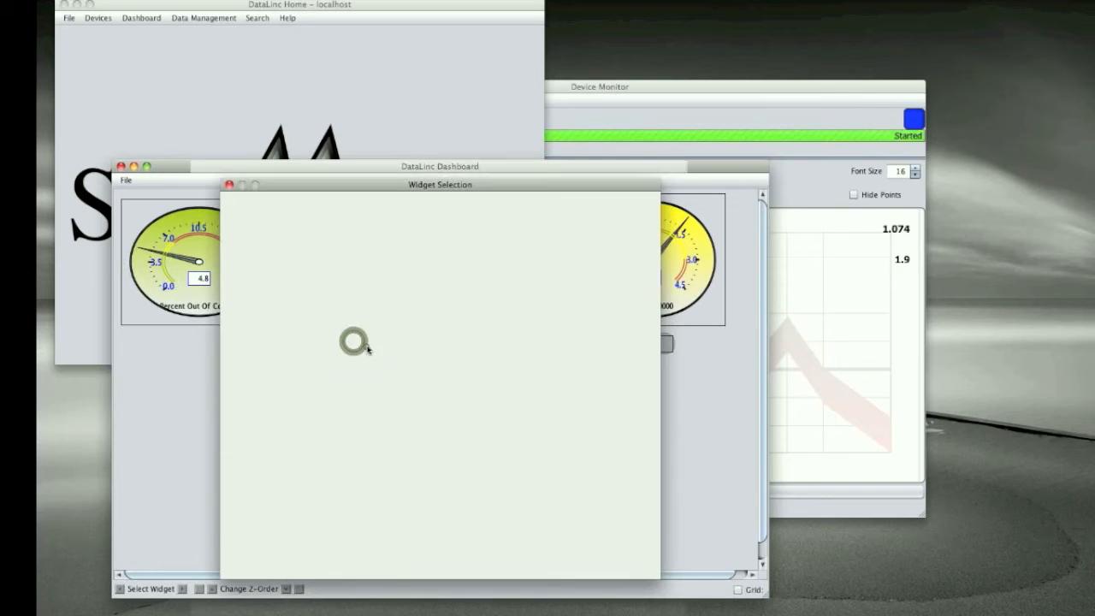
pyautogui.click(227, 219)
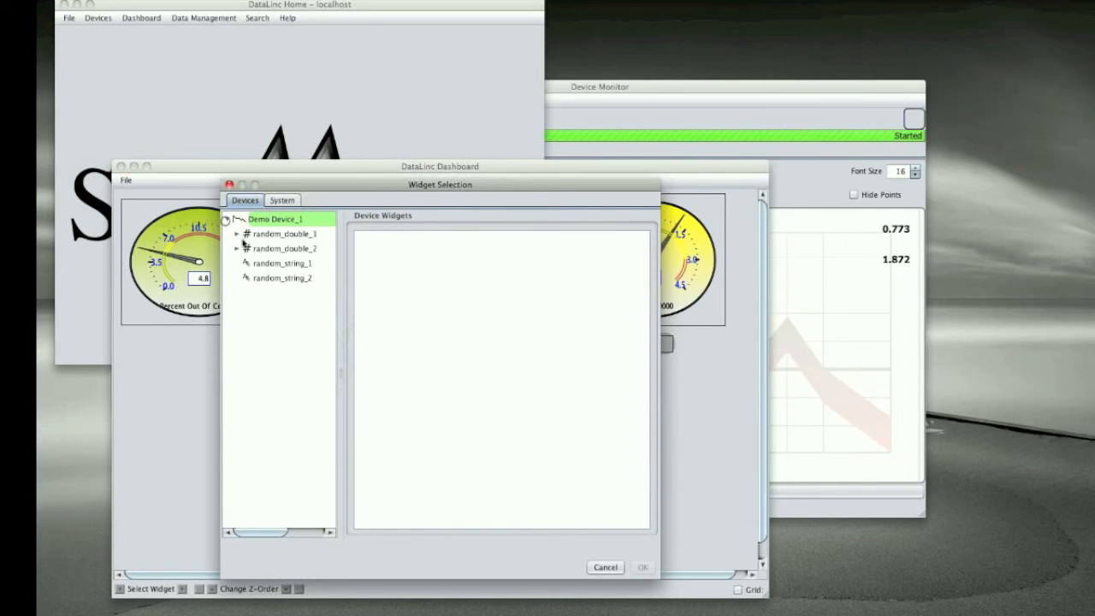
pyautogui.click(282, 200)
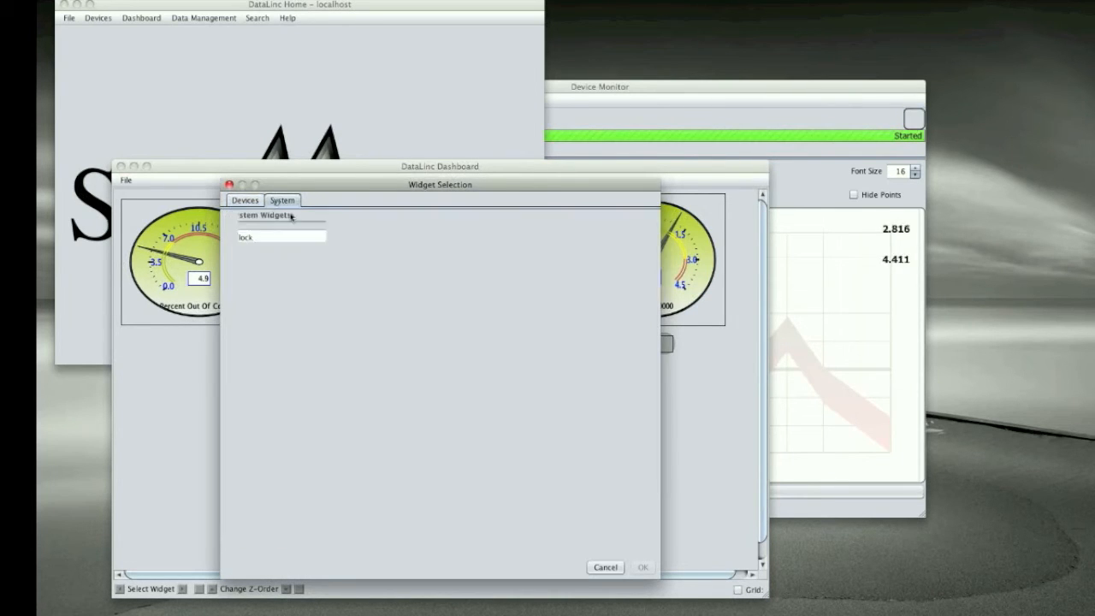
pyautogui.scroll(-3, 387, 375)
pyautogui.click(393, 498)
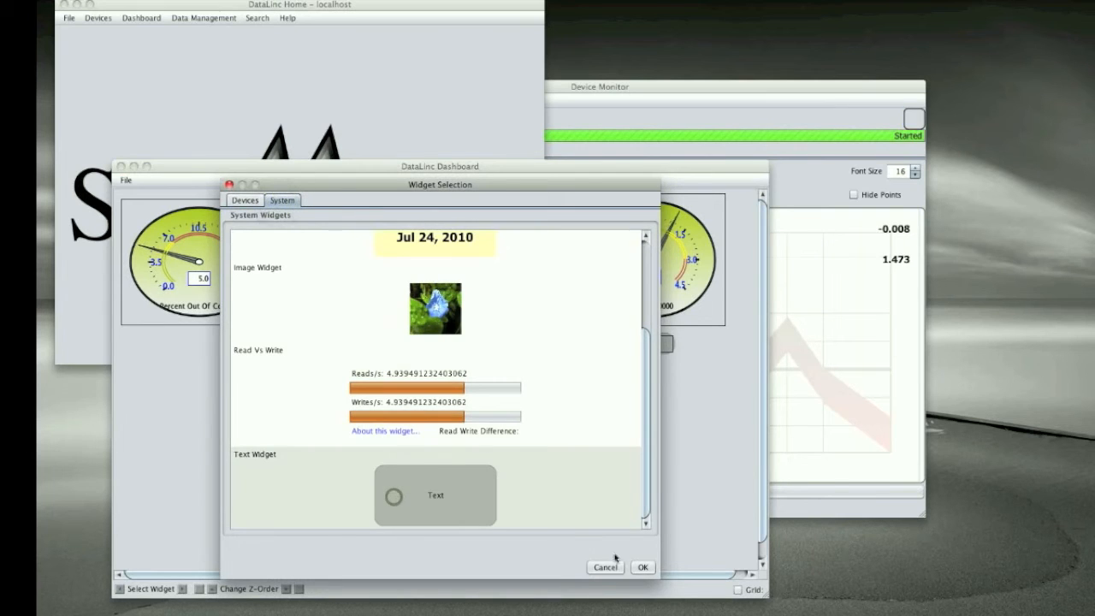
pyautogui.click(641, 567)
pyautogui.moveTo(415, 425); pyautogui.dragTo(232, 390)
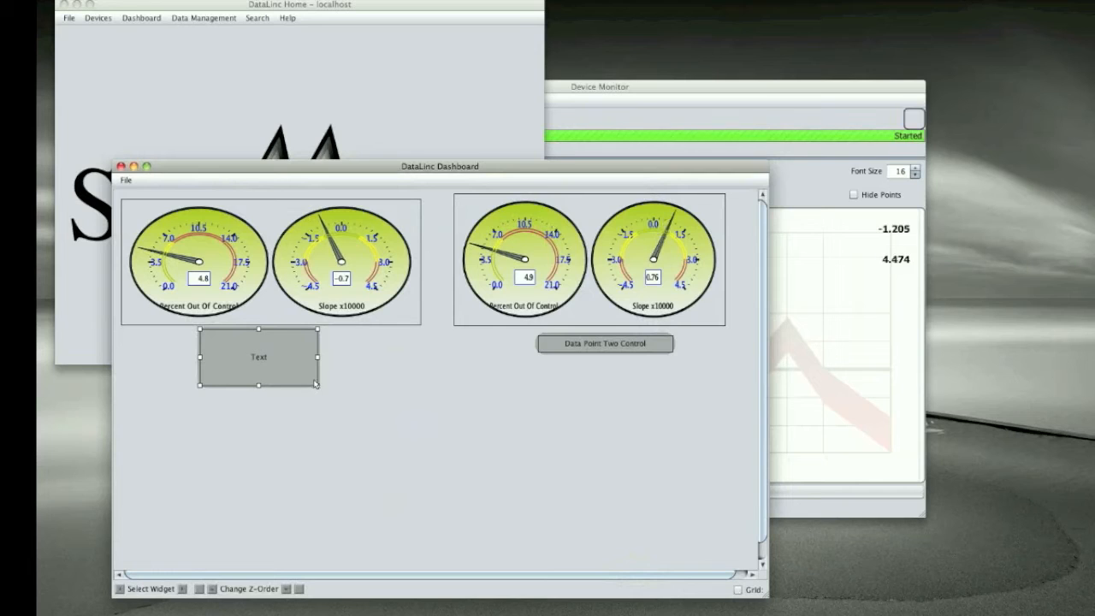
pyautogui.moveTo(313, 382); pyautogui.dragTo(360, 342)
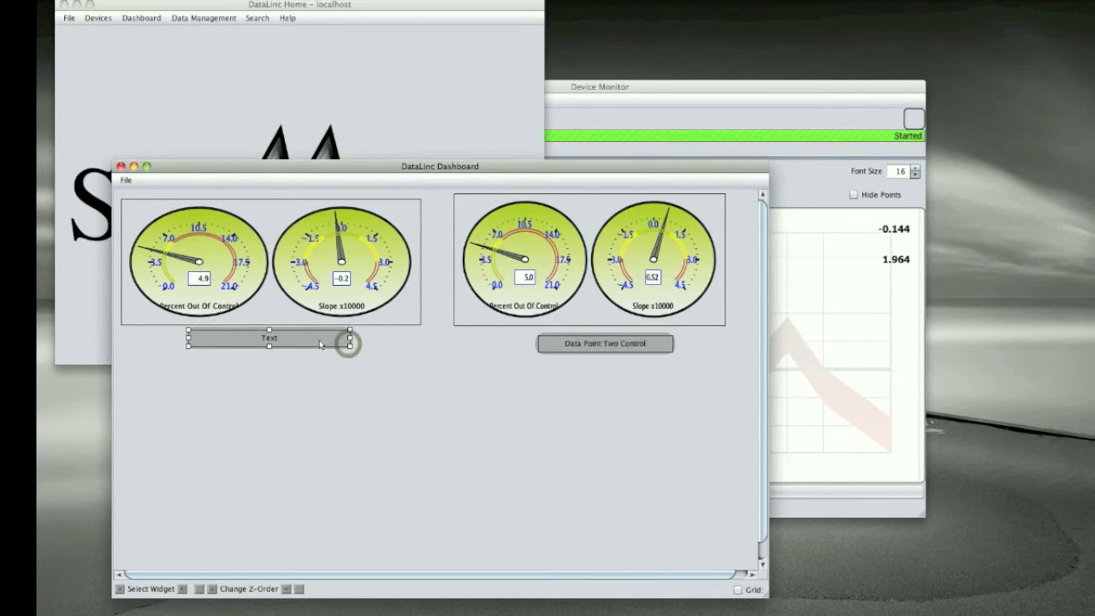
# Step: Set the new text widget's text to "Data Point One Control"
pyautogui.rightClick(319, 340)
pyautogui.moveTo(369, 373)
pyautogui.click(431, 375)
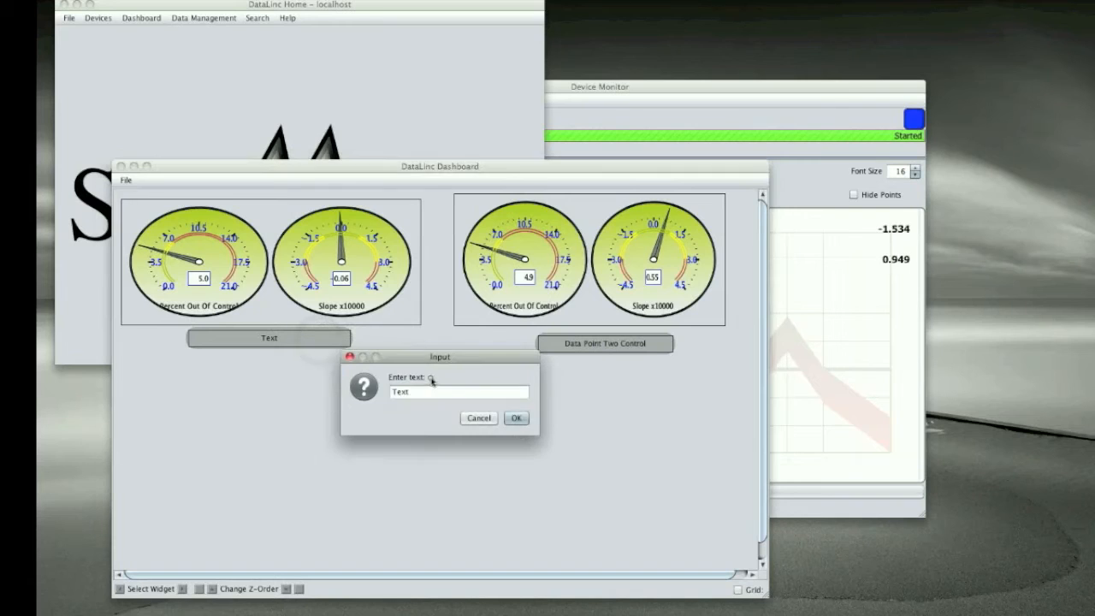
pyautogui.write('Data Point')
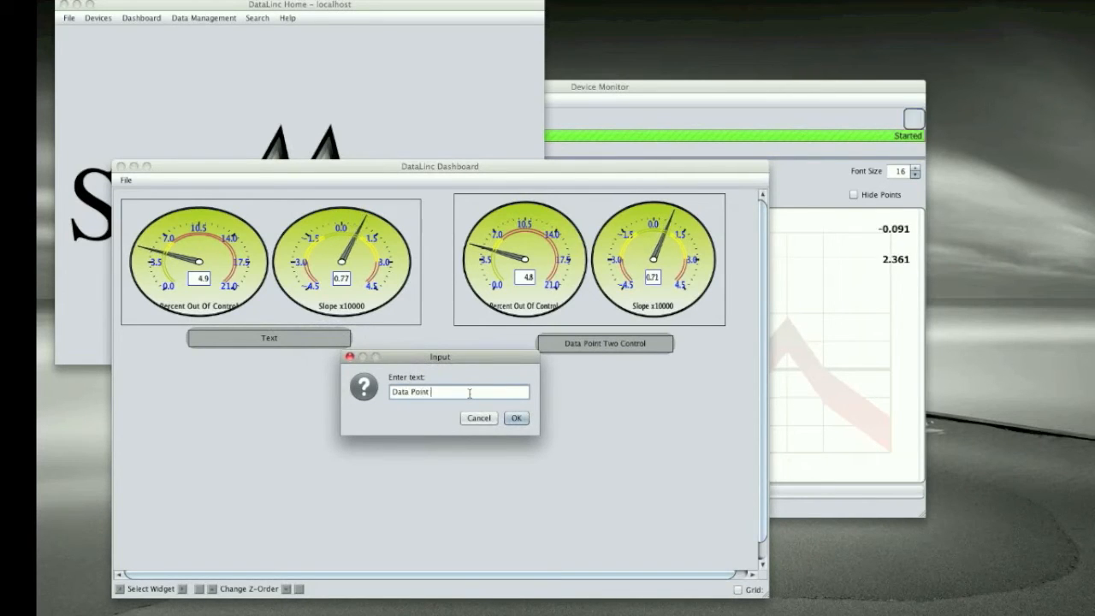
pyautogui.write(' One Control')
pyautogui.press('Return')
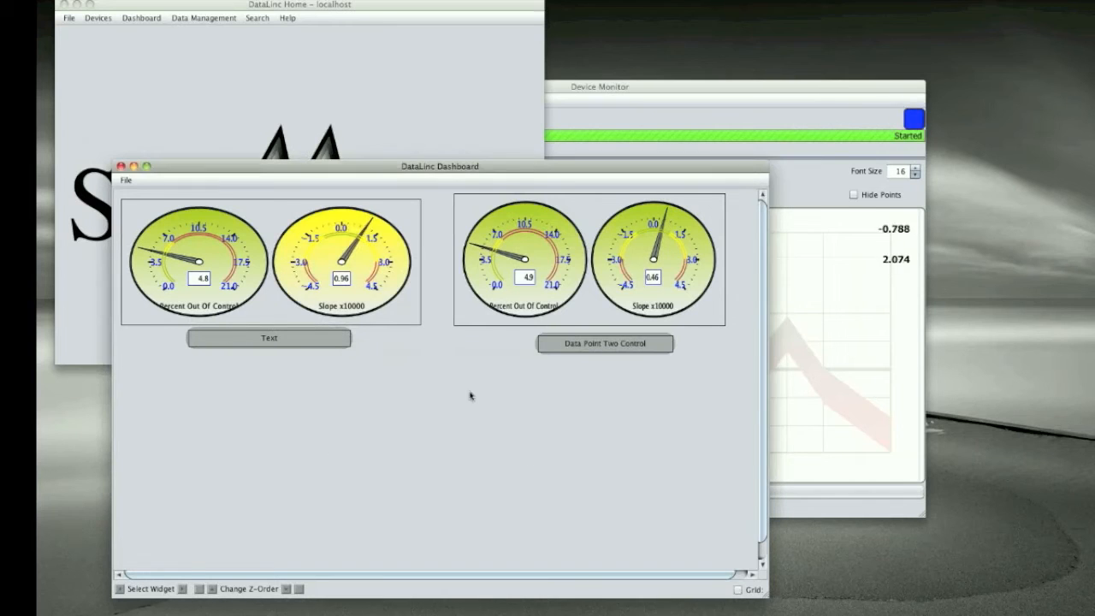
# Step: Turn off editing for the dashboard
pyautogui.click(273, 437)
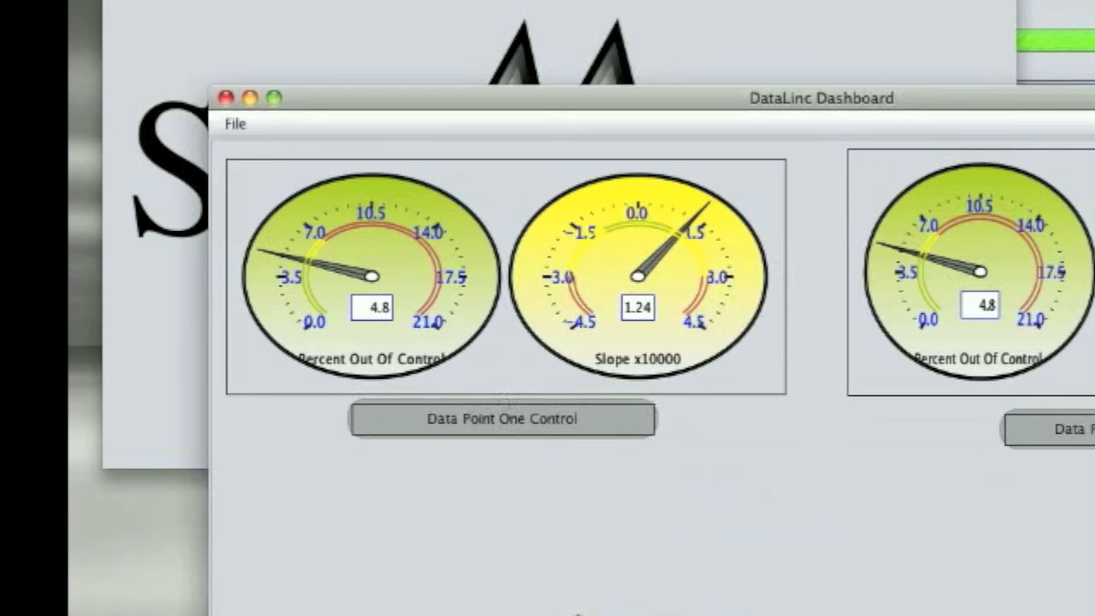
pyautogui.rightClick(289, 415)
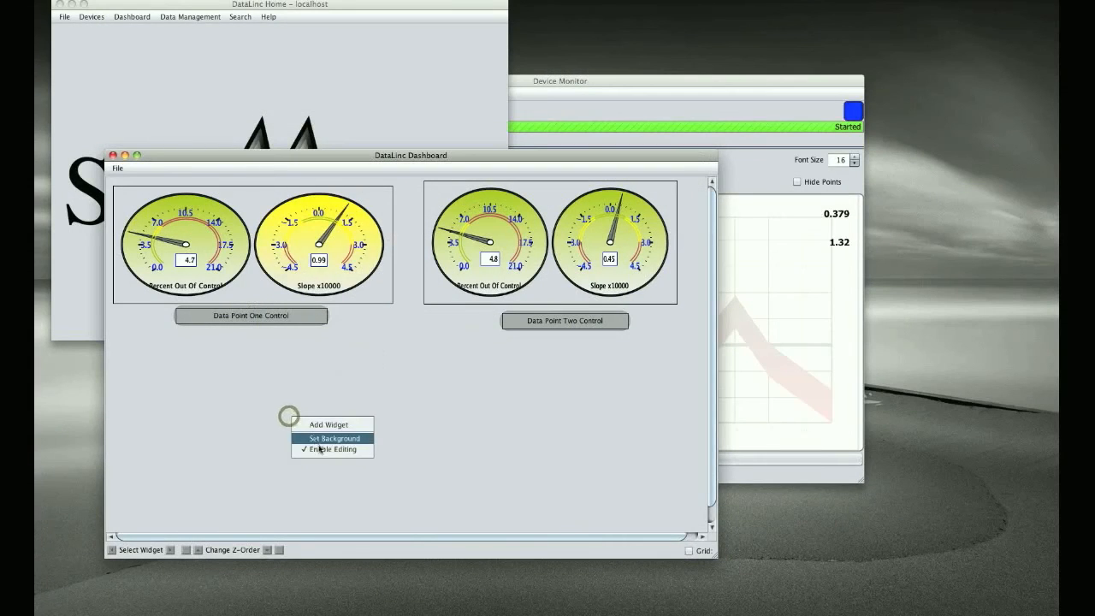
pyautogui.click(320, 449)
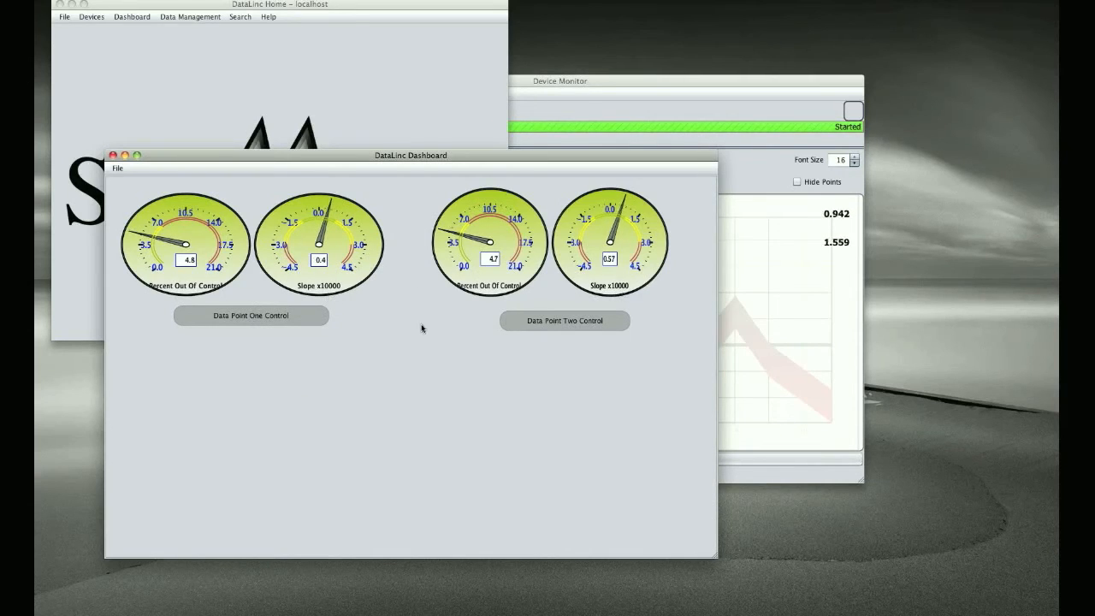
# Step: Set the scaling factor of the Data Point One gauges to 1,000 in the widget's visual settings
pyautogui.rightClick(361, 302)
pyautogui.click(353, 304)
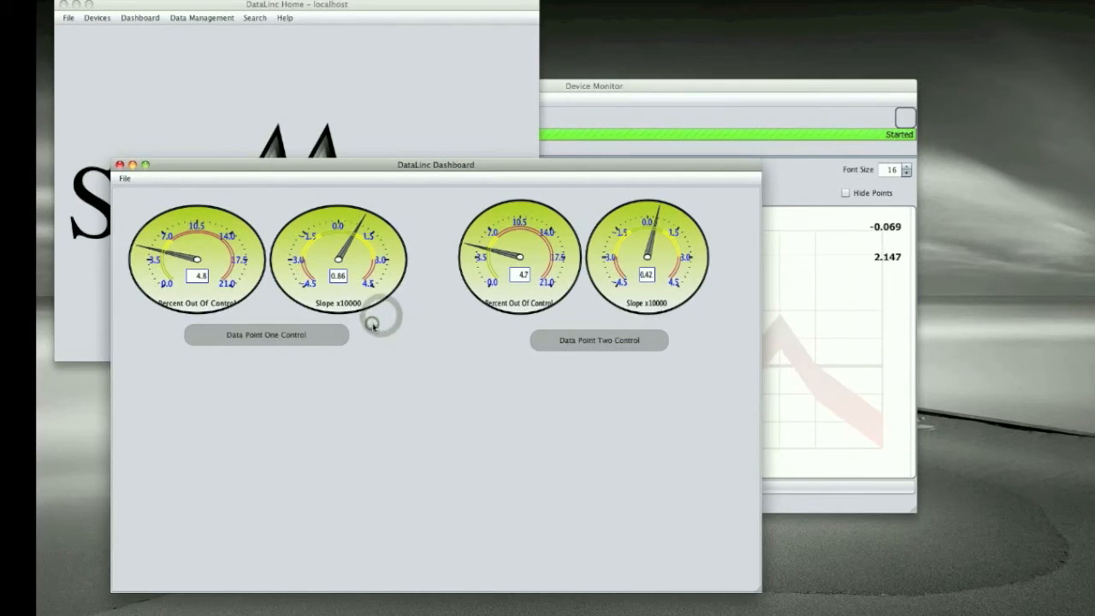
pyautogui.rightClick(373, 325)
pyautogui.moveTo(445, 355)
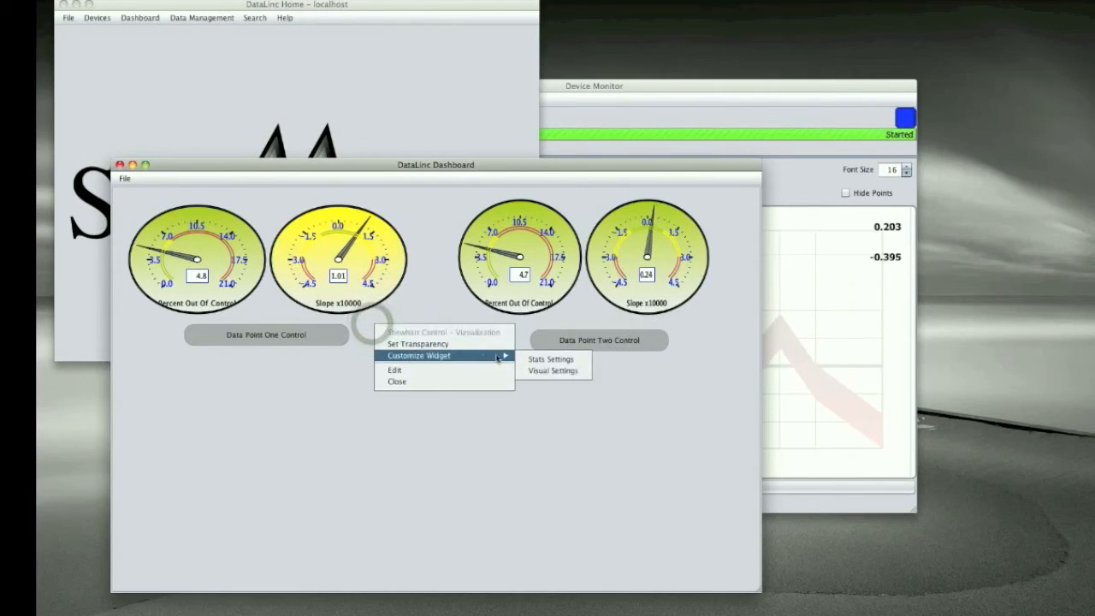
pyautogui.click(537, 373)
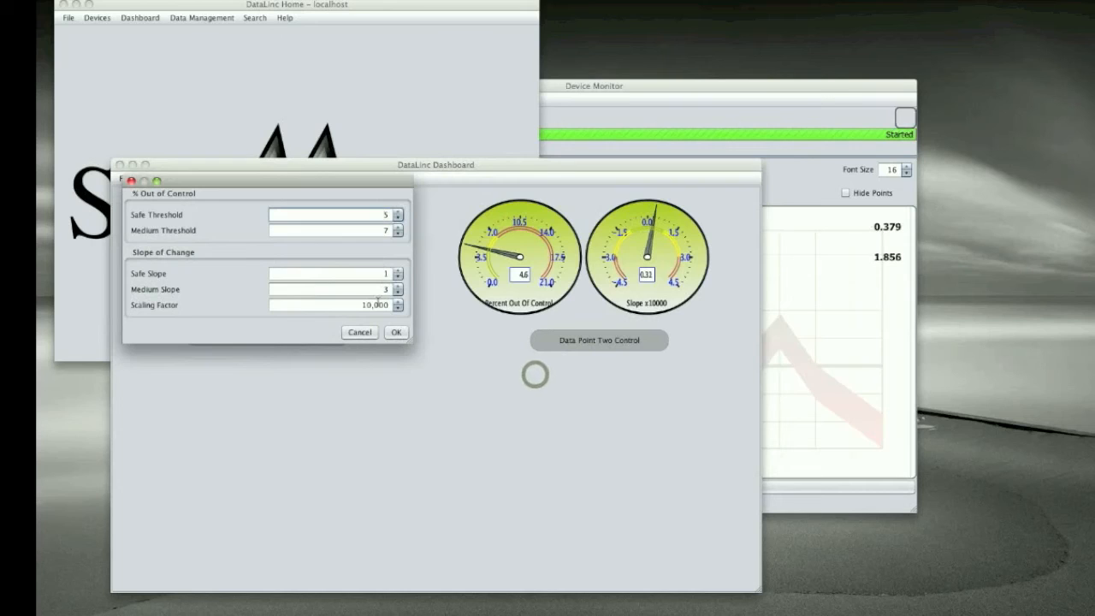
pyautogui.doubleClick(383, 306)
pyautogui.write('1,000')
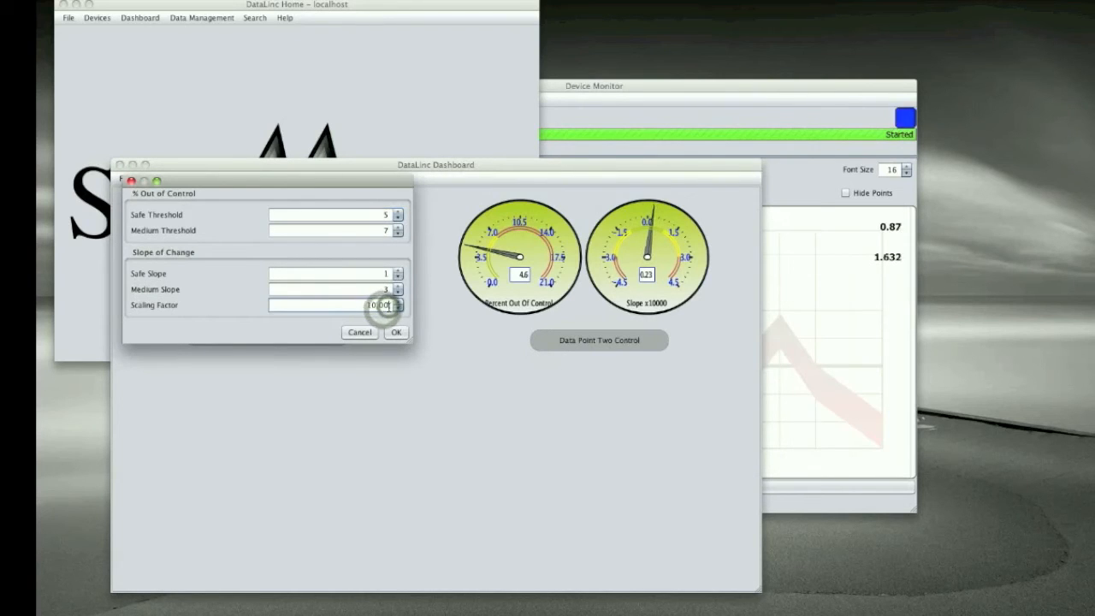
pyautogui.click(397, 331)
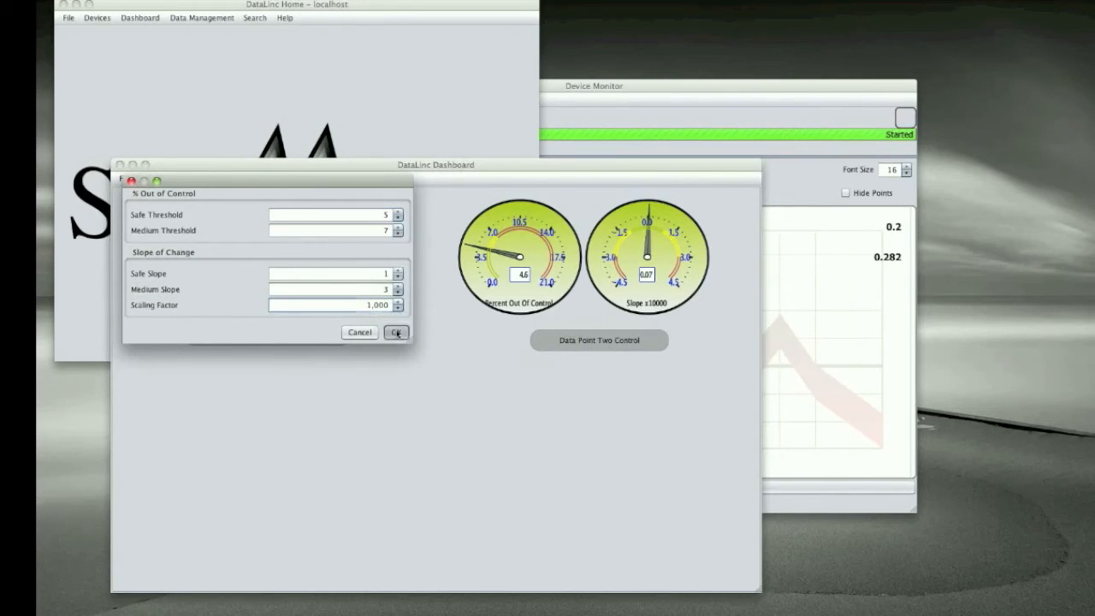
# Step: Enable dashboard editing and open the visual settings of the Data Point Two gauges
pyautogui.click(667, 309)
pyautogui.rightClick(678, 389)
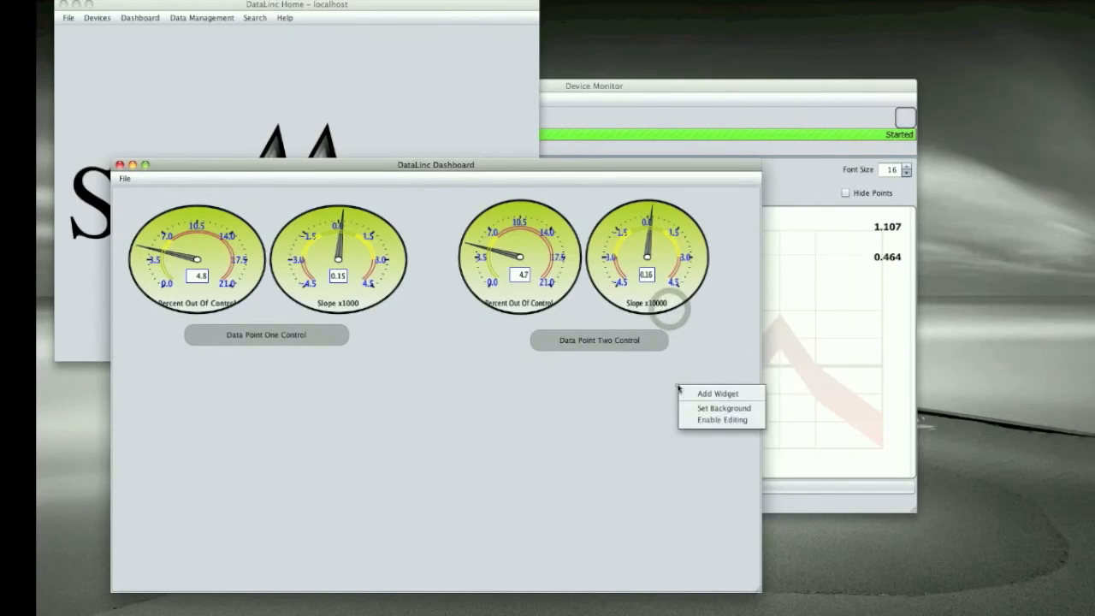
pyautogui.click(709, 419)
pyautogui.rightClick(705, 323)
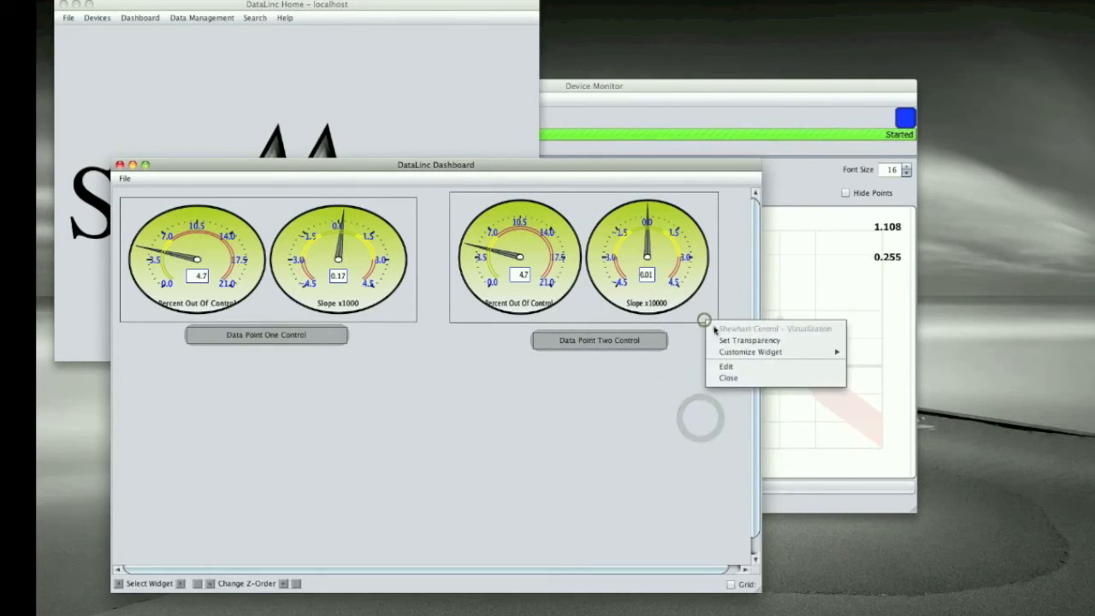
pyautogui.moveTo(830, 351)
pyautogui.click(864, 367)
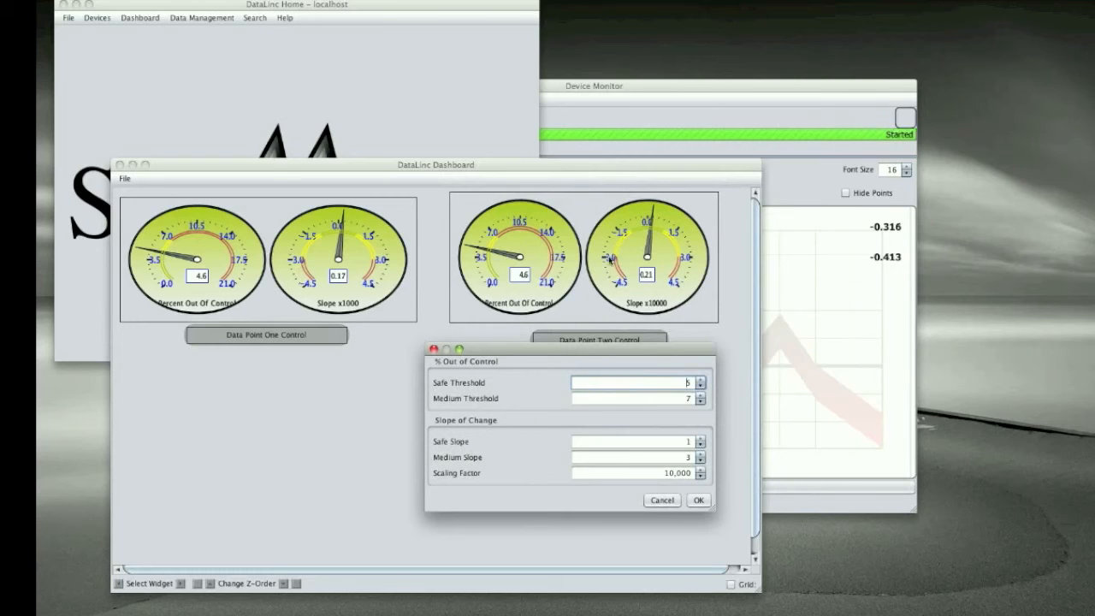
# Step: Try a higher safe slope for the Data Point Two gauges and return it to 1
pyautogui.click(694, 440)
pyautogui.click(696, 439)
pyautogui.click(696, 447)
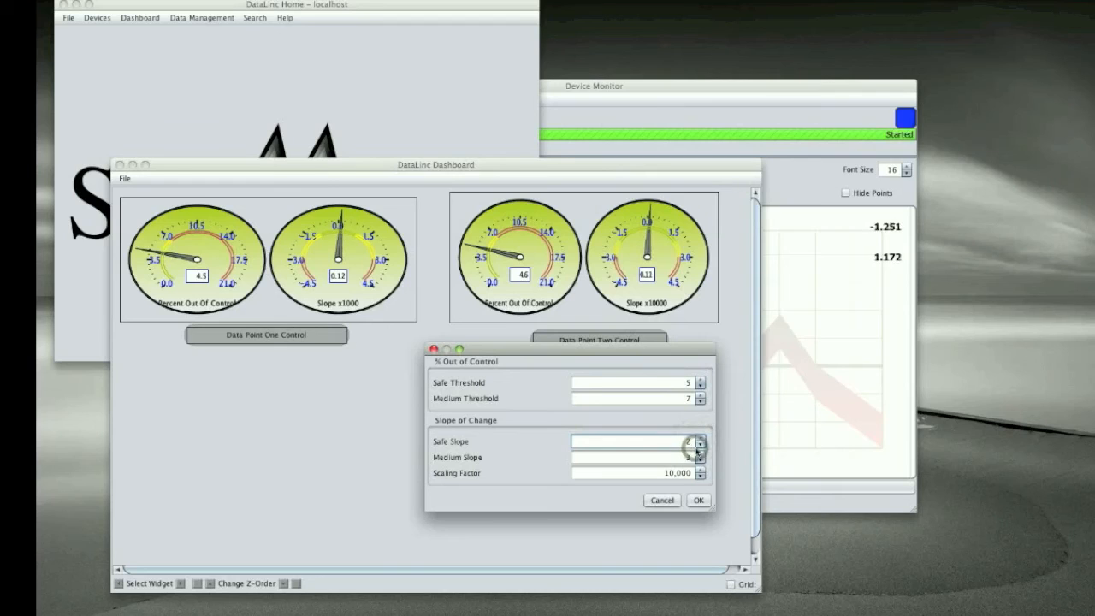
pyautogui.click(696, 449)
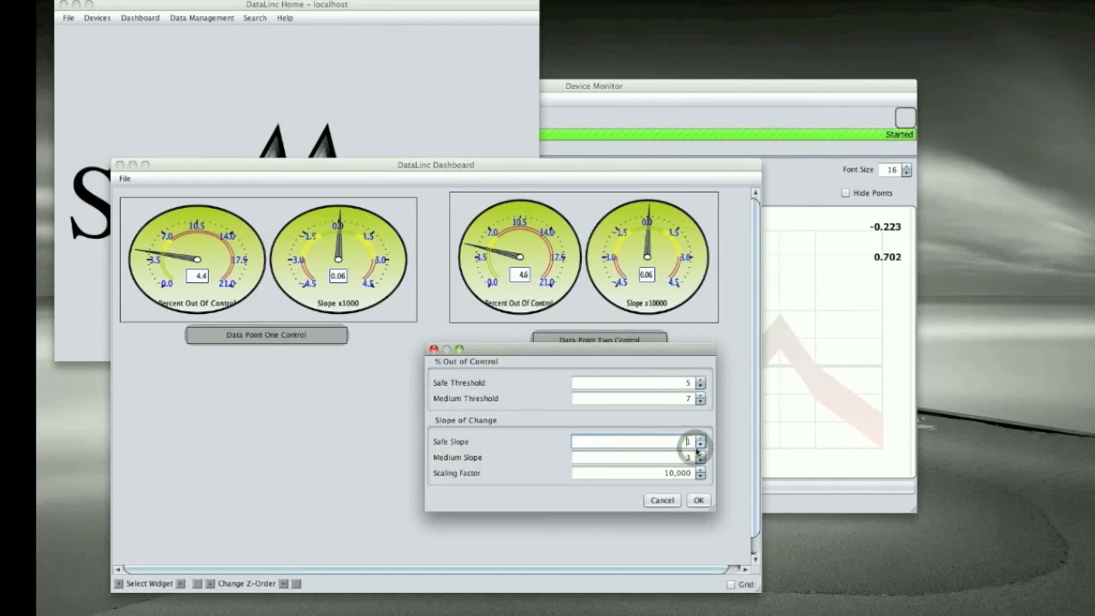
# Step: Set the Data Point Two gauges' medium slope to 4 and scaling factor to 1,000, and apply the settings
pyautogui.click(700, 456)
pyautogui.click(700, 461)
pyautogui.click(699, 461)
pyautogui.click(701, 454)
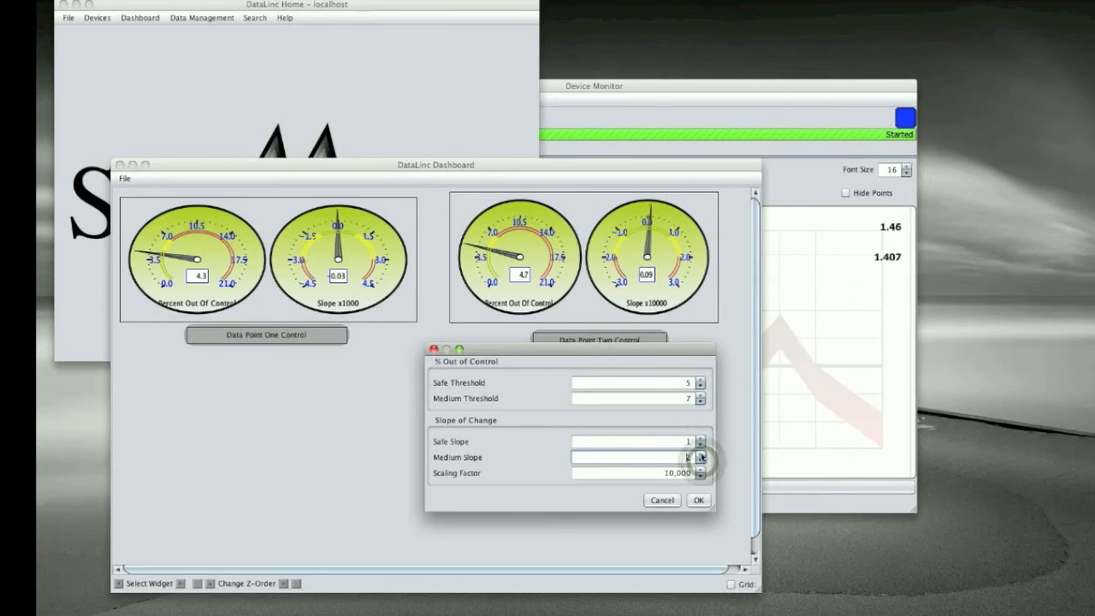
pyautogui.click(699, 453)
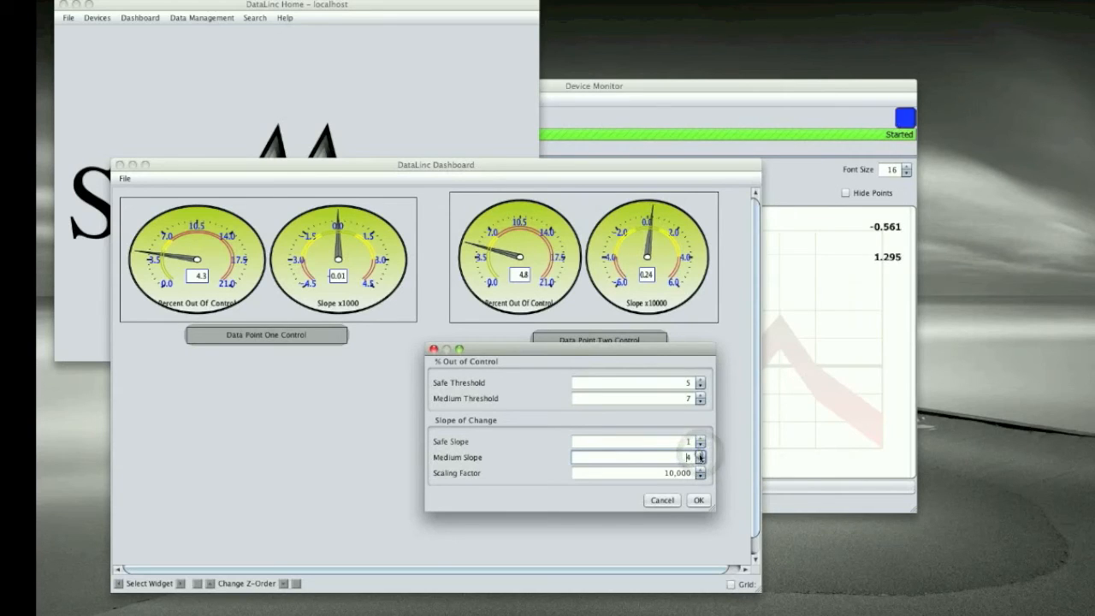
pyautogui.click(681, 473)
pyautogui.click(691, 473)
pyautogui.press('BackSpace')
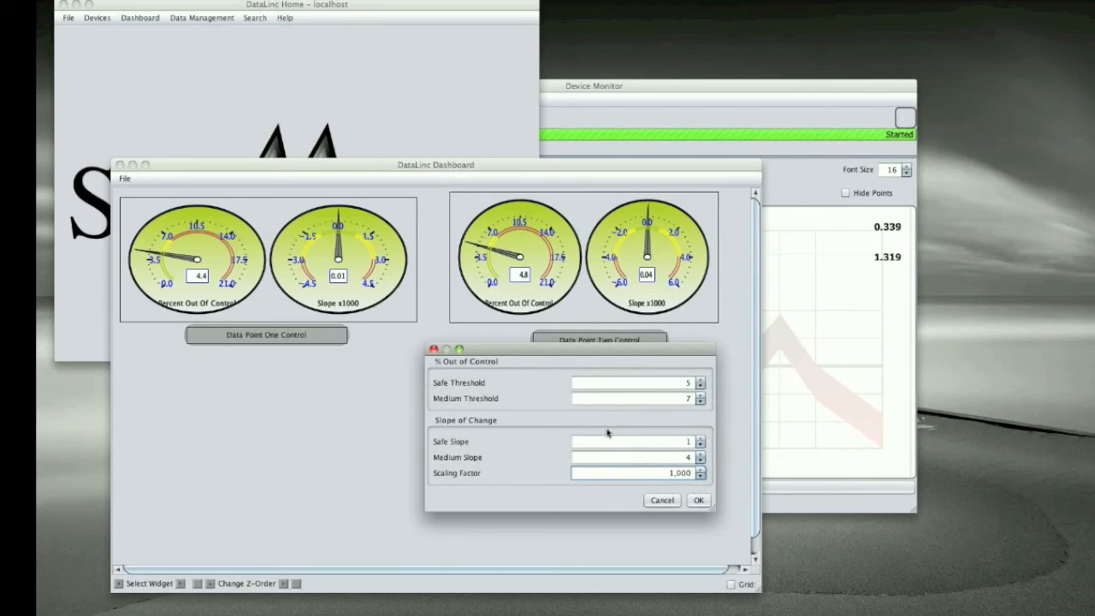
pyautogui.click(697, 500)
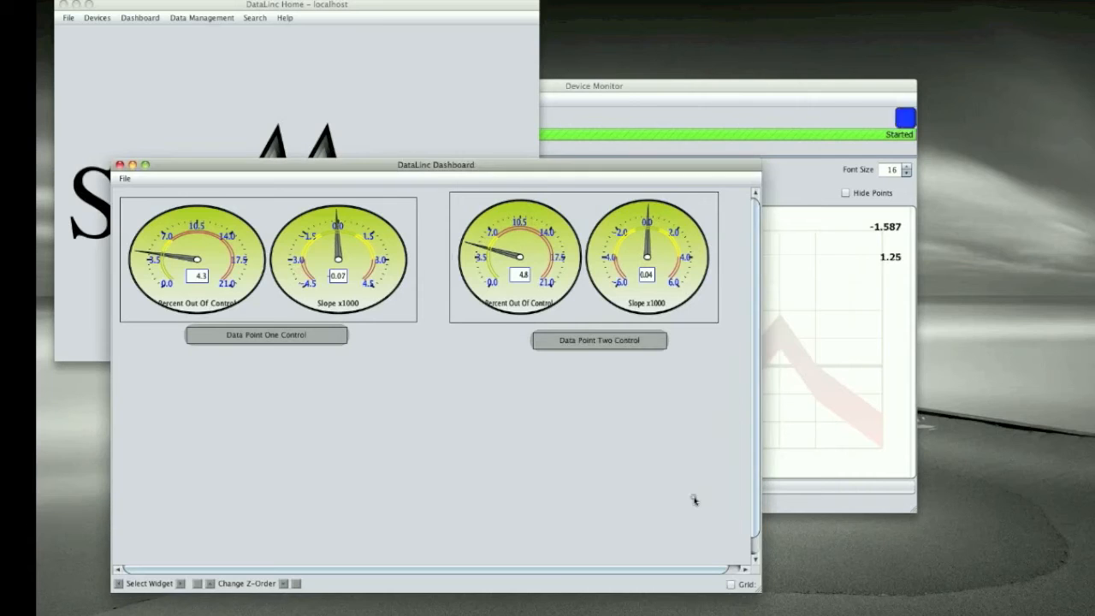
# Step: Open the stats settings of the Data Point Two gauges
pyautogui.rightClick(684, 325)
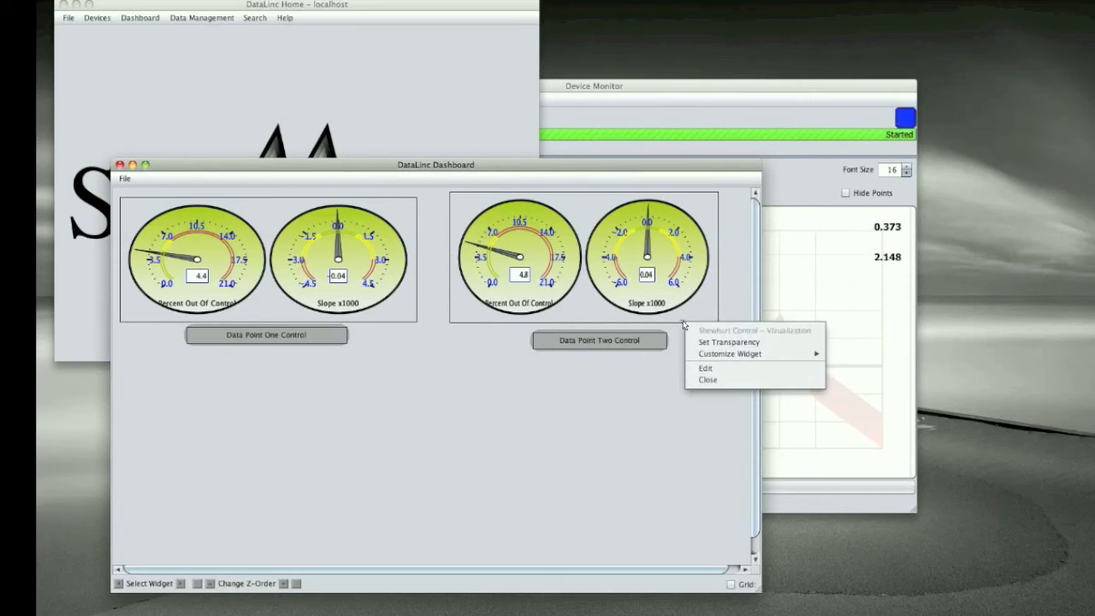
pyautogui.moveTo(787, 353)
pyautogui.click(841, 359)
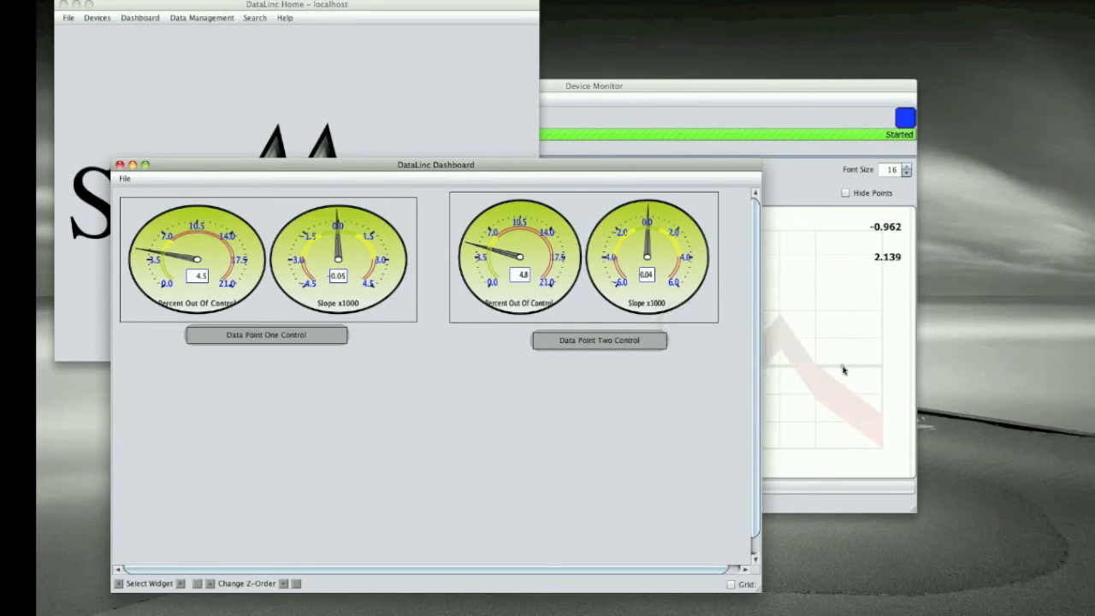
pyautogui.moveTo(574, 182); pyautogui.dragTo(472, 363)
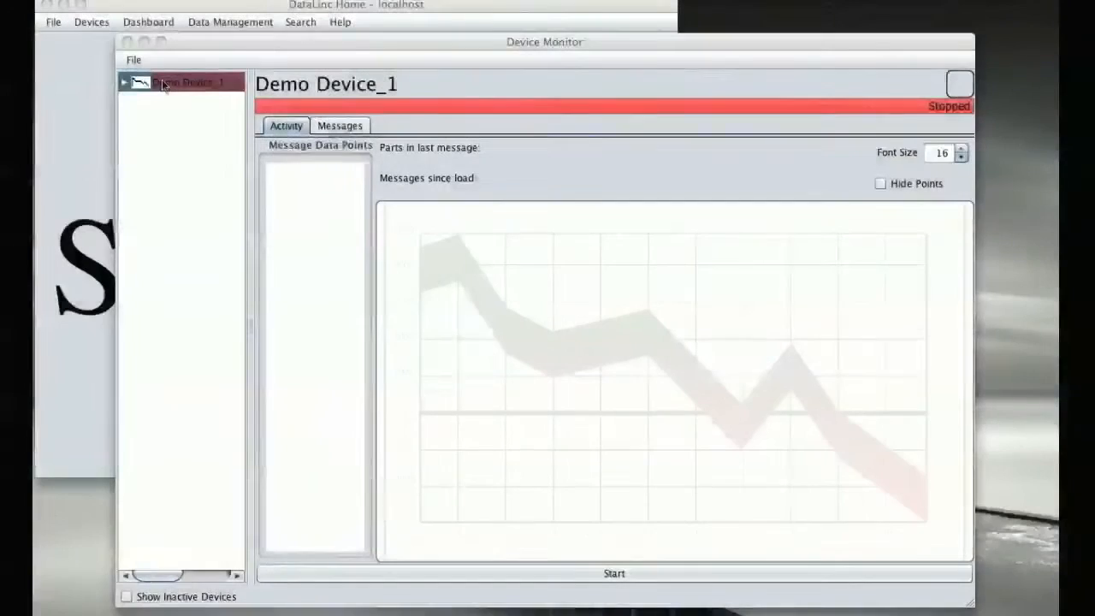
# Step: Show the messages view of Demo Device_1 in the Device Monitor and set the maximum records to 1000
pyautogui.click(163, 81)
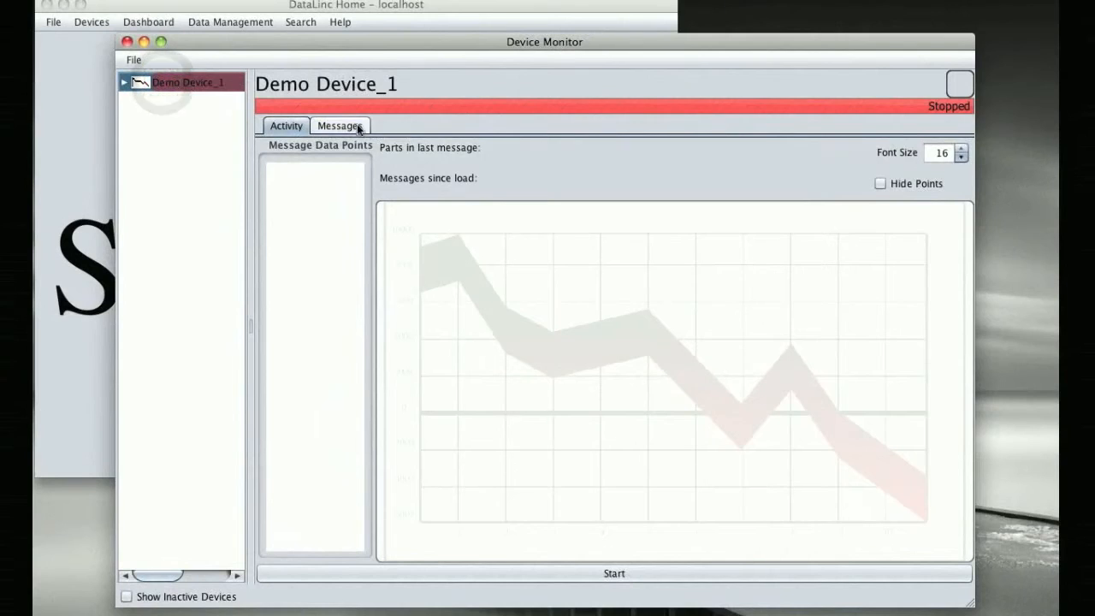
pyautogui.click(358, 126)
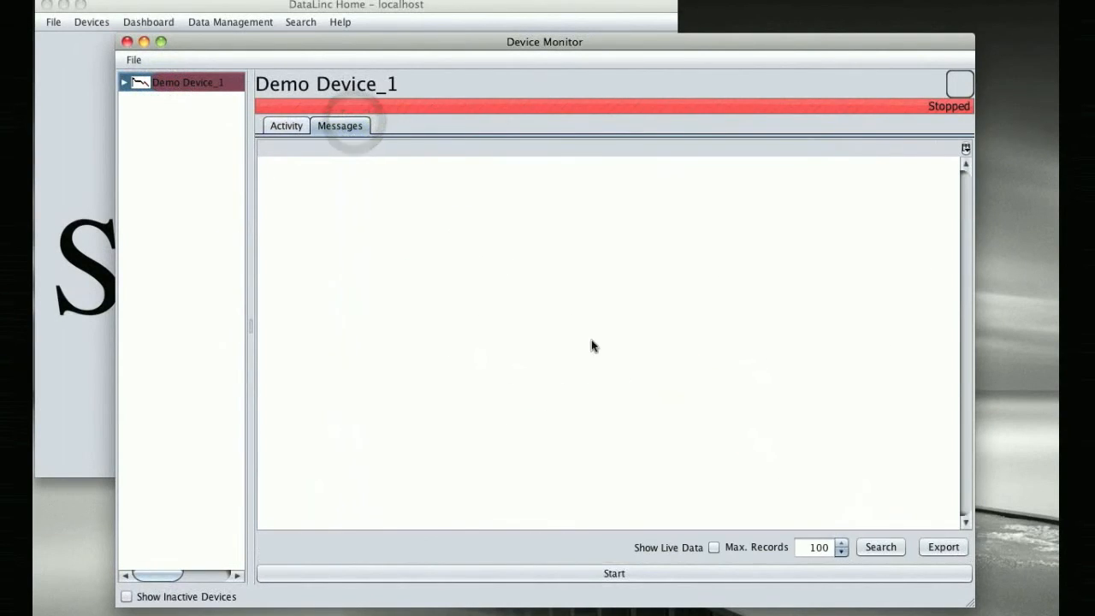
pyautogui.click(828, 552)
pyautogui.click(828, 544)
pyautogui.write('0')
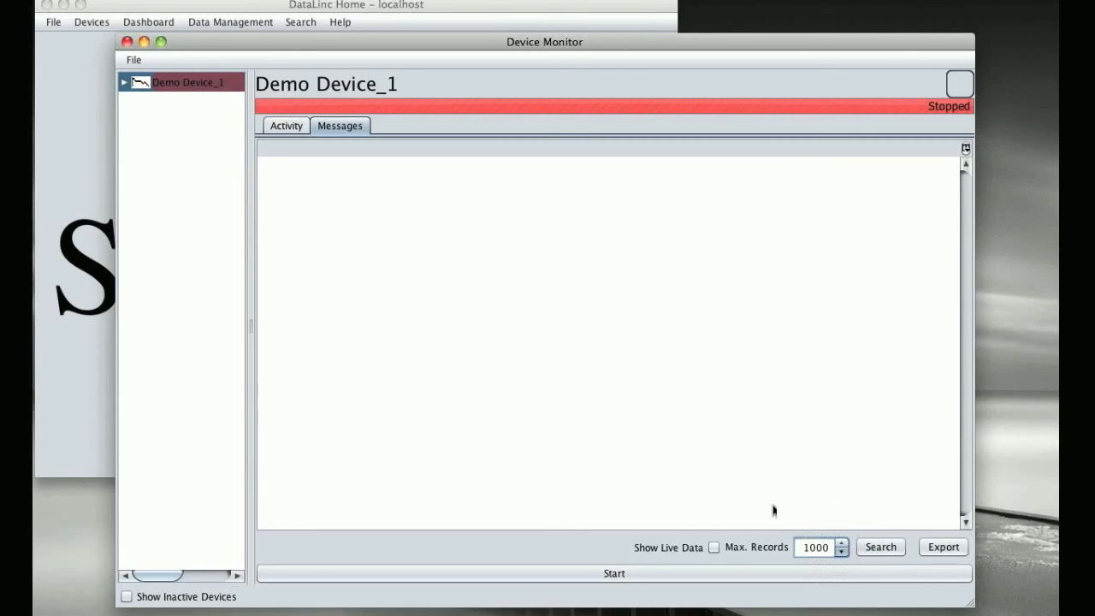
# Step: Search the device's messages with the Last N Messages search type and 1000 as the number of messages
pyautogui.click(873, 545)
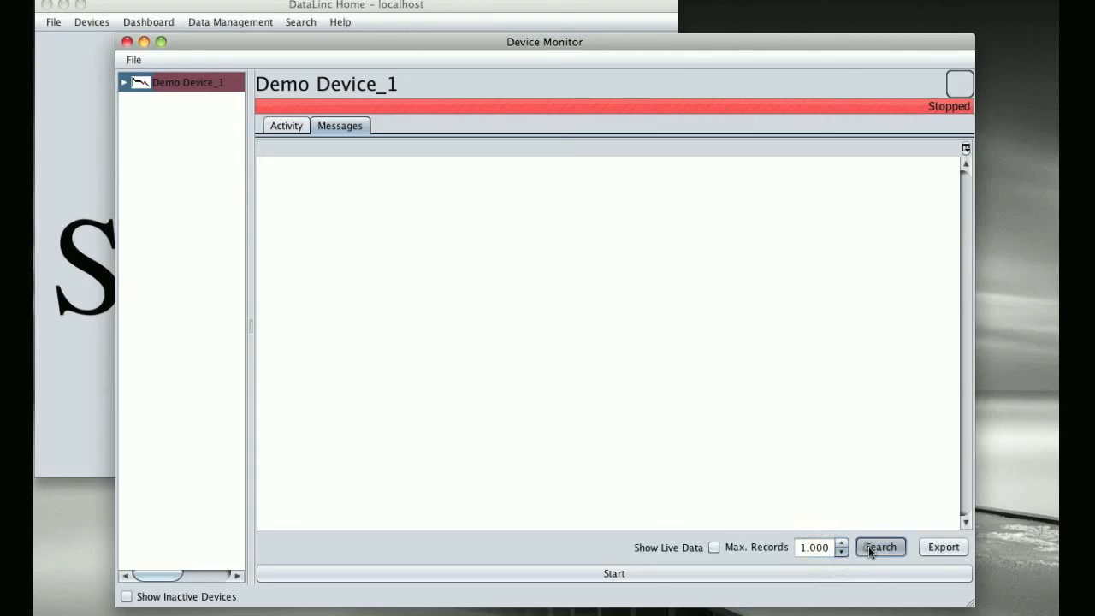
pyautogui.moveTo(588, 298); pyautogui.dragTo(600, 329)
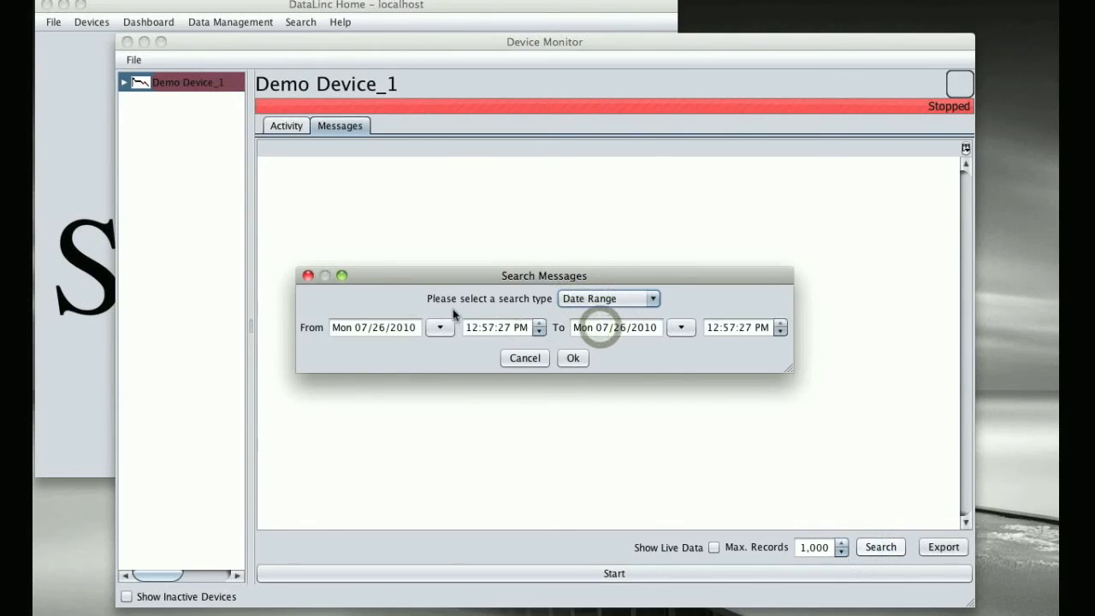
pyautogui.click(594, 298)
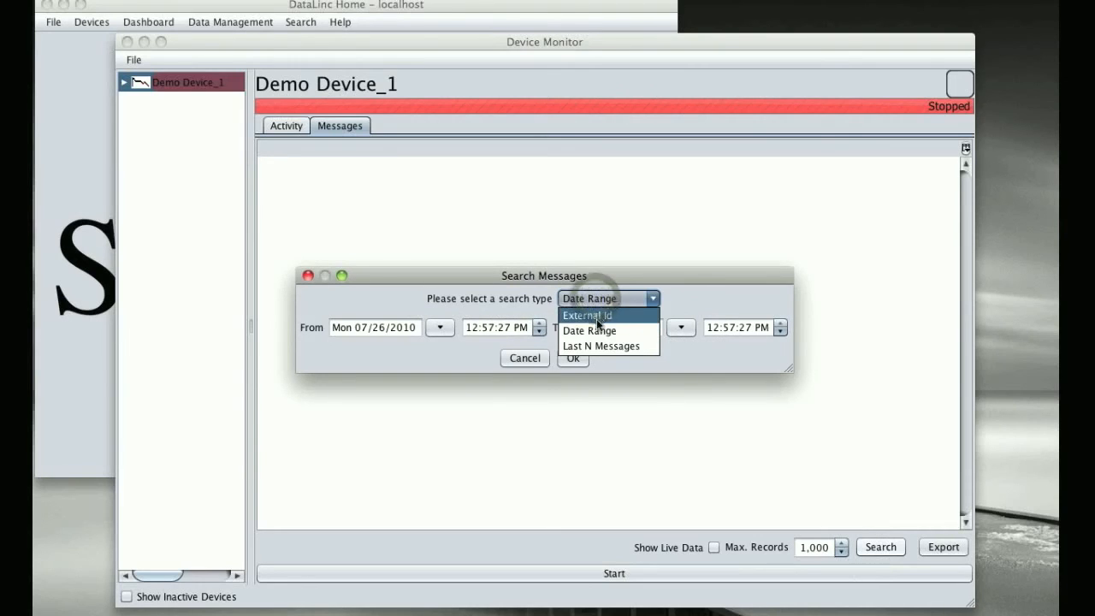
pyautogui.click(598, 346)
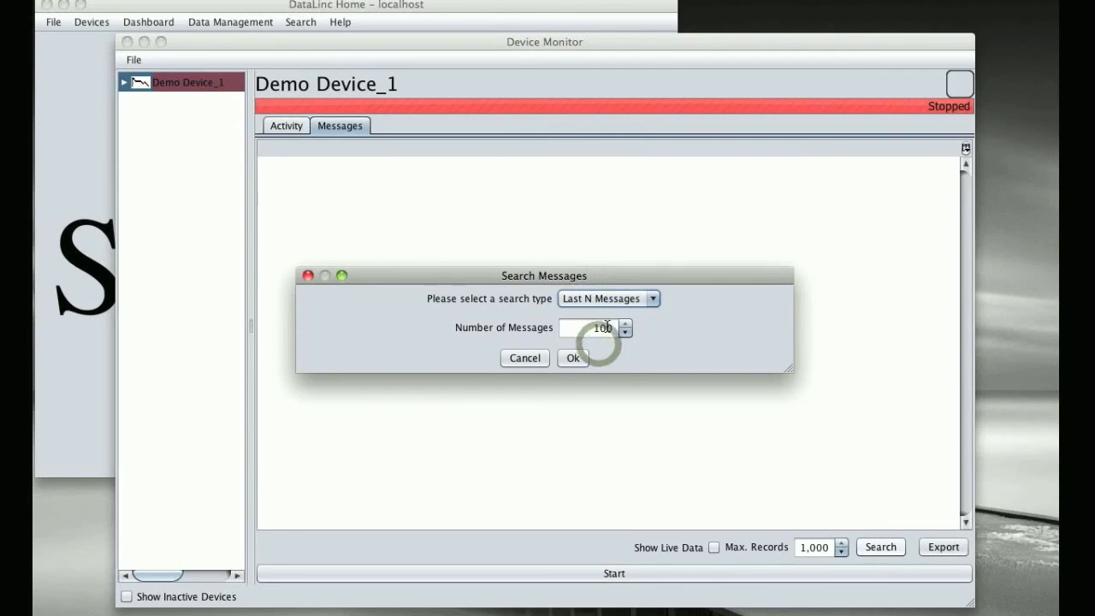
pyautogui.click(606, 328)
pyautogui.write('0')
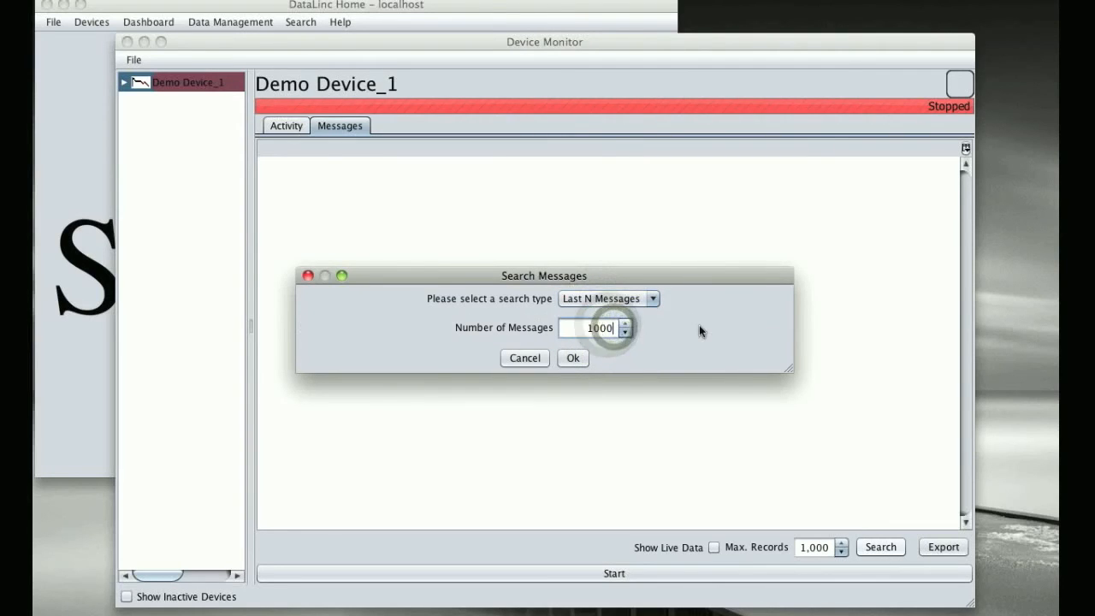
pyautogui.click(670, 329)
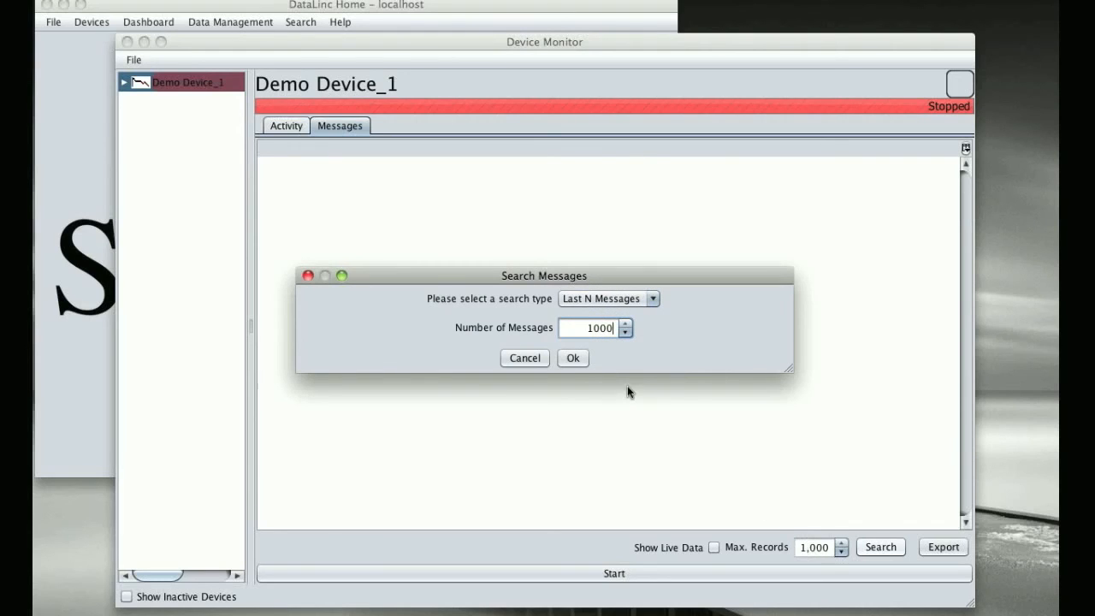
pyautogui.click(572, 359)
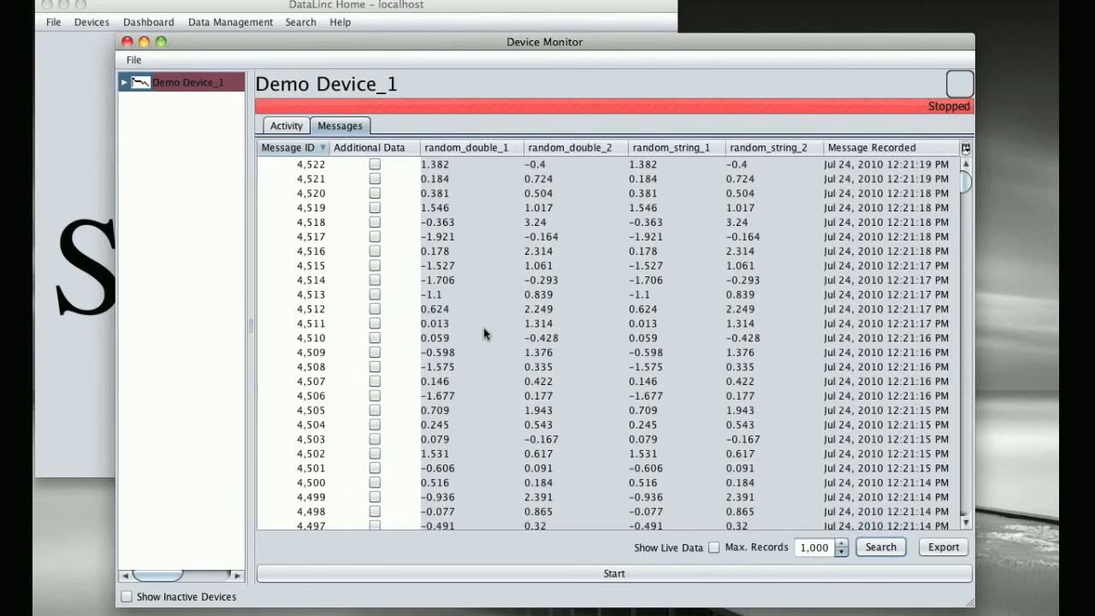
# Step: Look through the found messages, select them all, and chart random_double_1 with its Shewhart limits
pyautogui.scroll(-20, 508, 249)
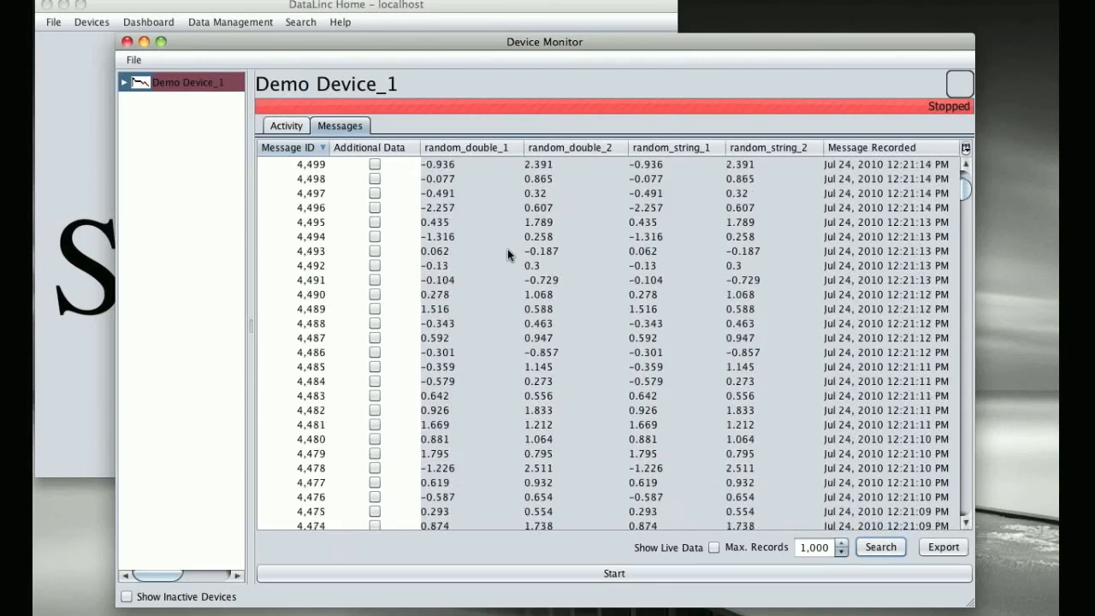
pyautogui.scroll(-12, 507, 249)
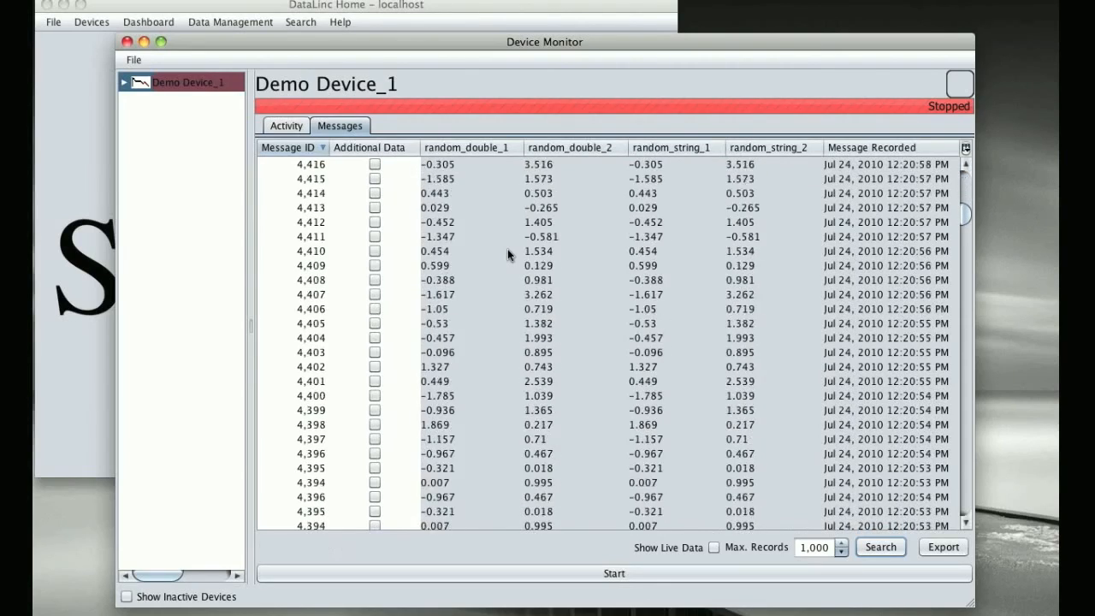
pyautogui.scroll(15, 507, 249)
pyautogui.scroll(20, 507, 249)
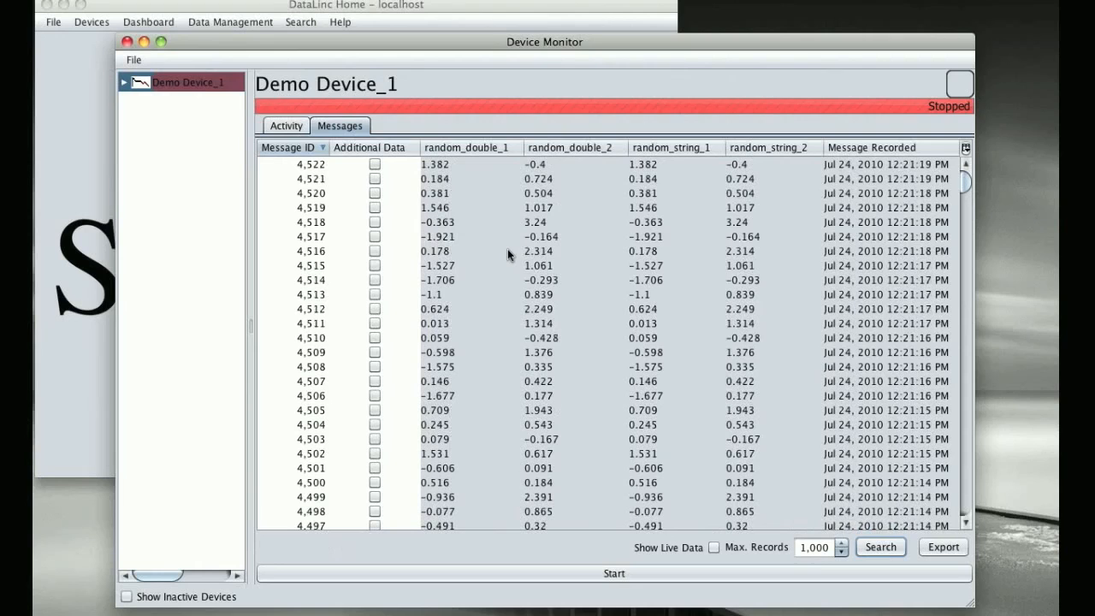
pyautogui.click(507, 250)
pyautogui.press('super+a')
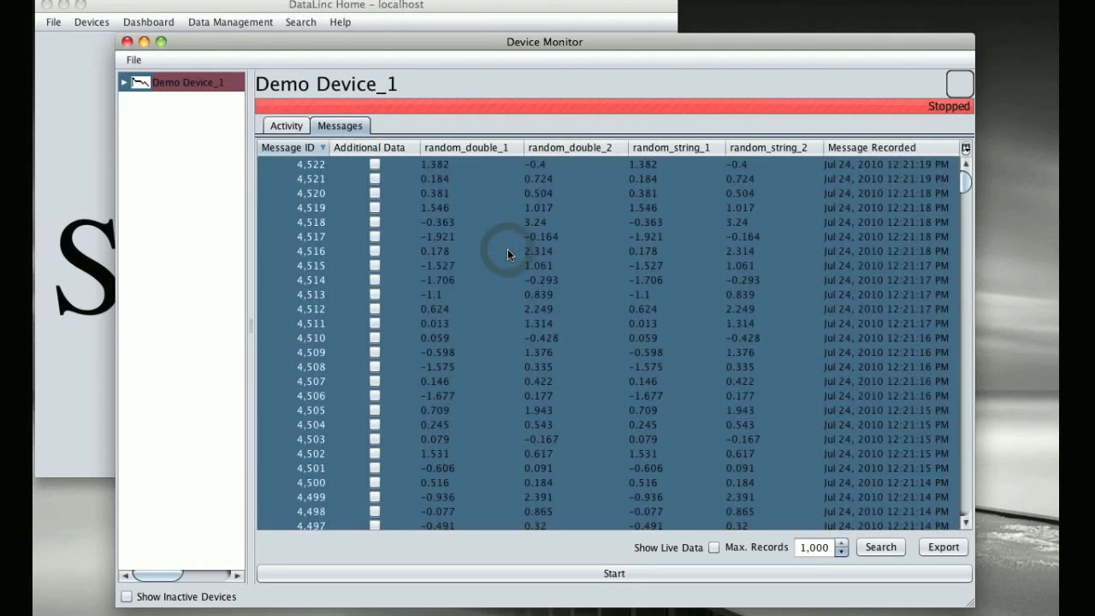
pyautogui.rightClick(507, 250)
pyautogui.click(522, 259)
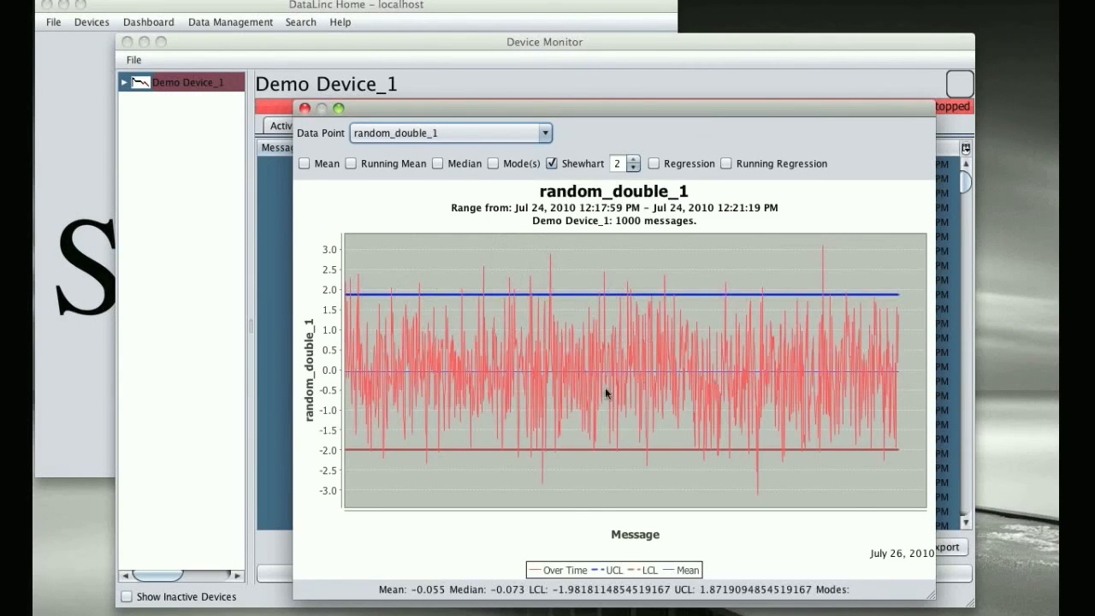
# Step: Zoom the random_double_1 chart in to about messages 119 to 135 to examine points against the control limits
pyautogui.moveTo(396, 270); pyautogui.dragTo(504, 475)
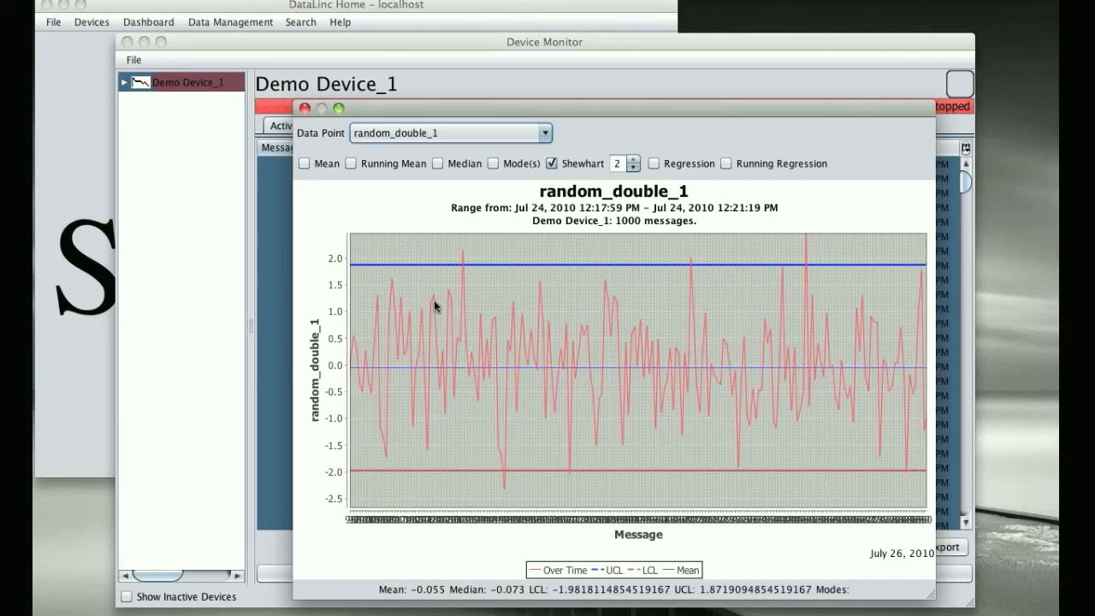
pyautogui.moveTo(415, 253); pyautogui.dragTo(466, 487)
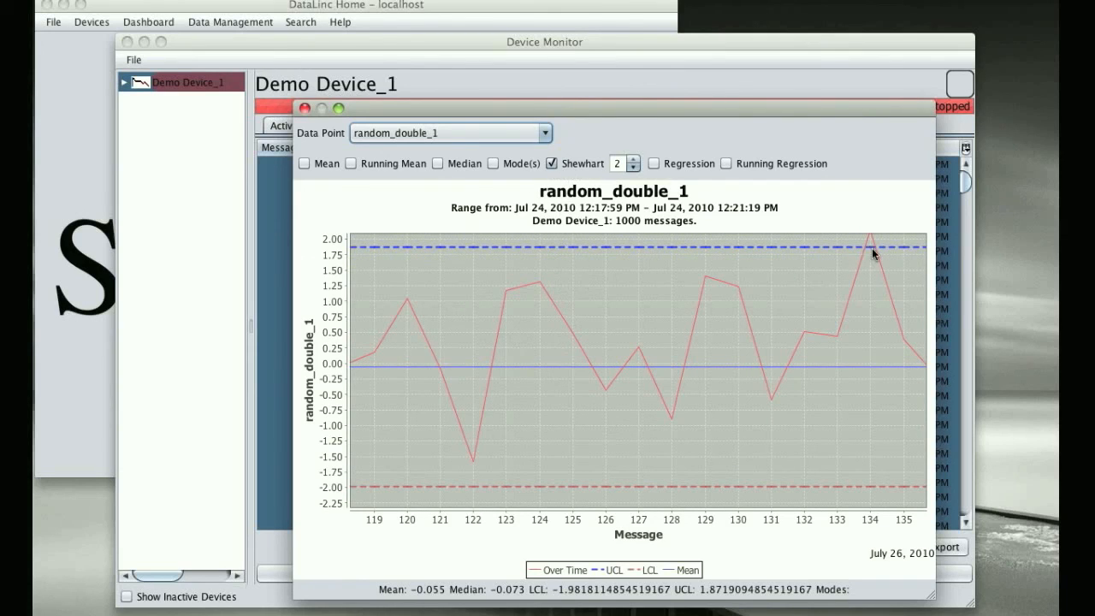
# Step: Auto-range only the value axis of the zoomed random_double_1 chart so the peak at message 134 fits
pyautogui.rightClick(582, 312)
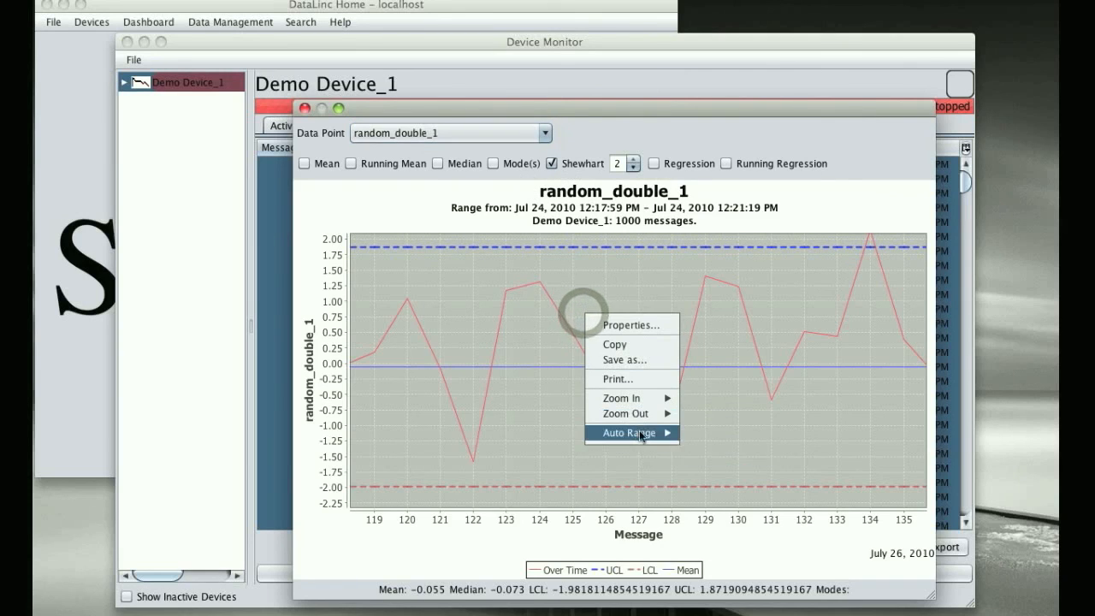
pyautogui.moveTo(650, 432)
pyautogui.click(703, 473)
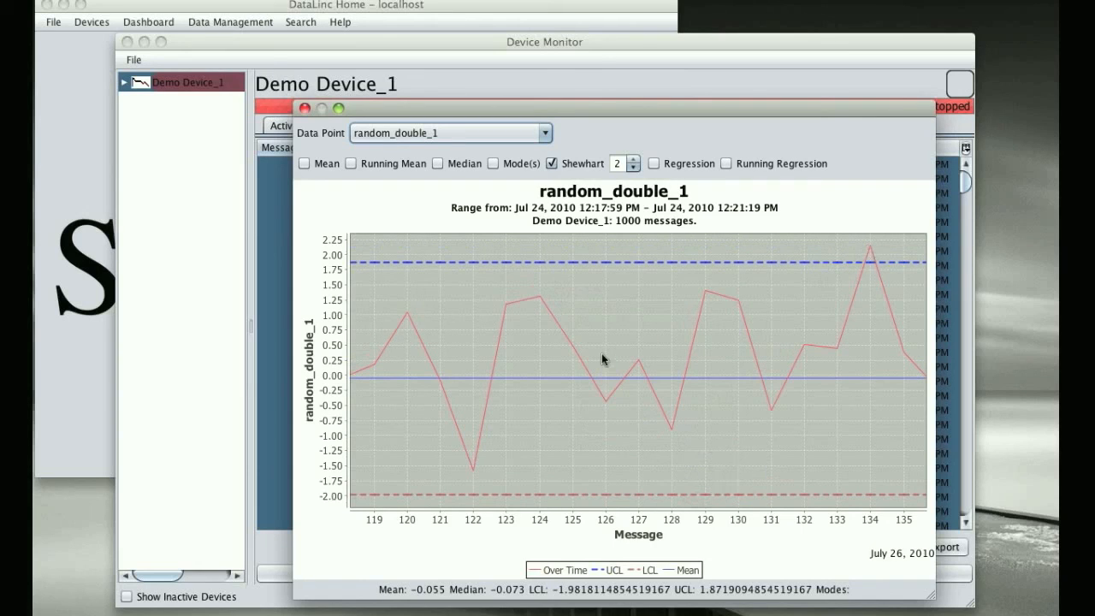
pyautogui.rightClick(842, 253)
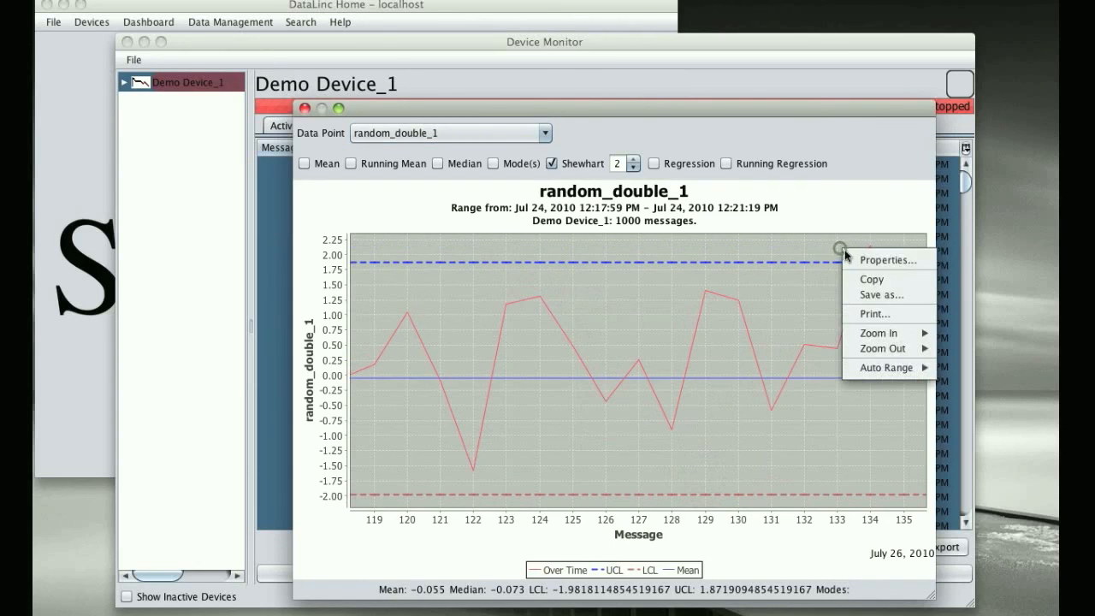
pyautogui.click(875, 295)
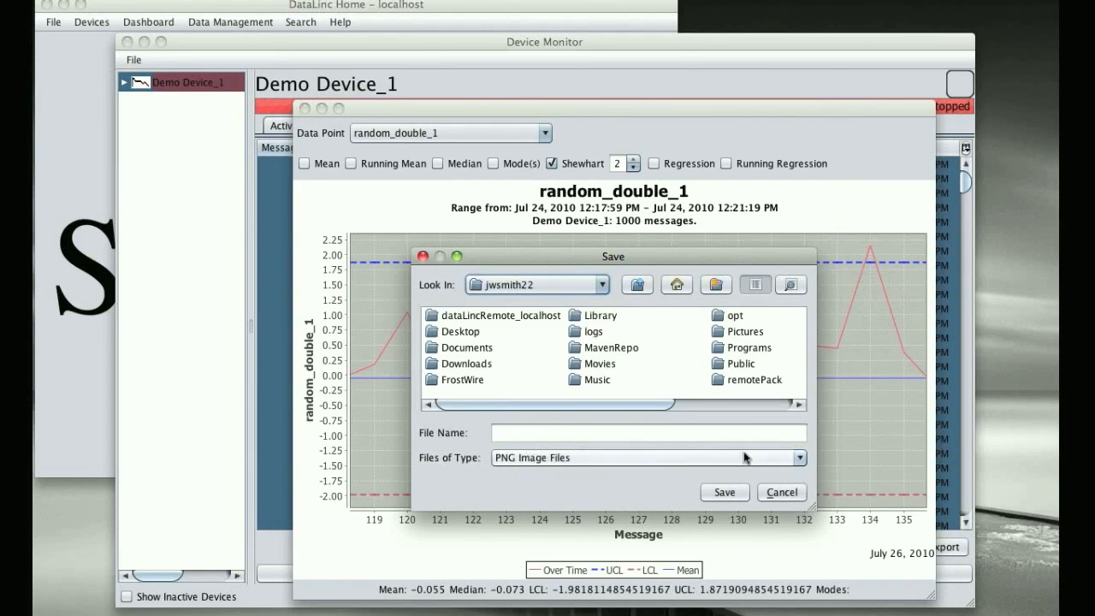
pyautogui.click(767, 490)
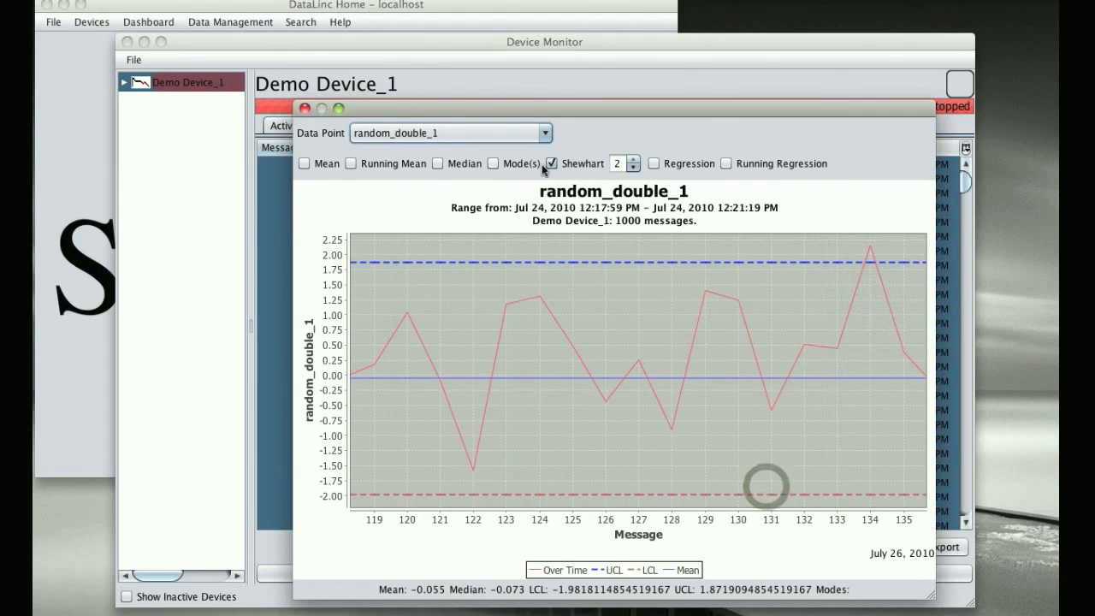
# Step: Add the regression line to the random_double_1 chart and zoom in to about messages 233 to 270
pyautogui.click(683, 163)
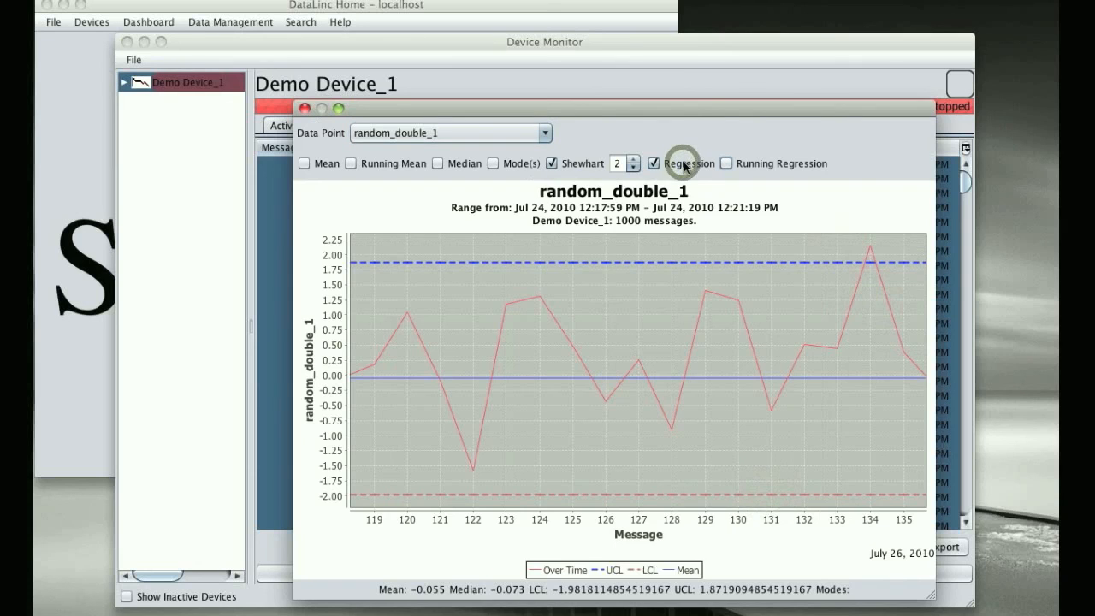
pyautogui.moveTo(471, 258); pyautogui.dragTo(511, 443)
pyautogui.moveTo(498, 474); pyautogui.dragTo(494, 471)
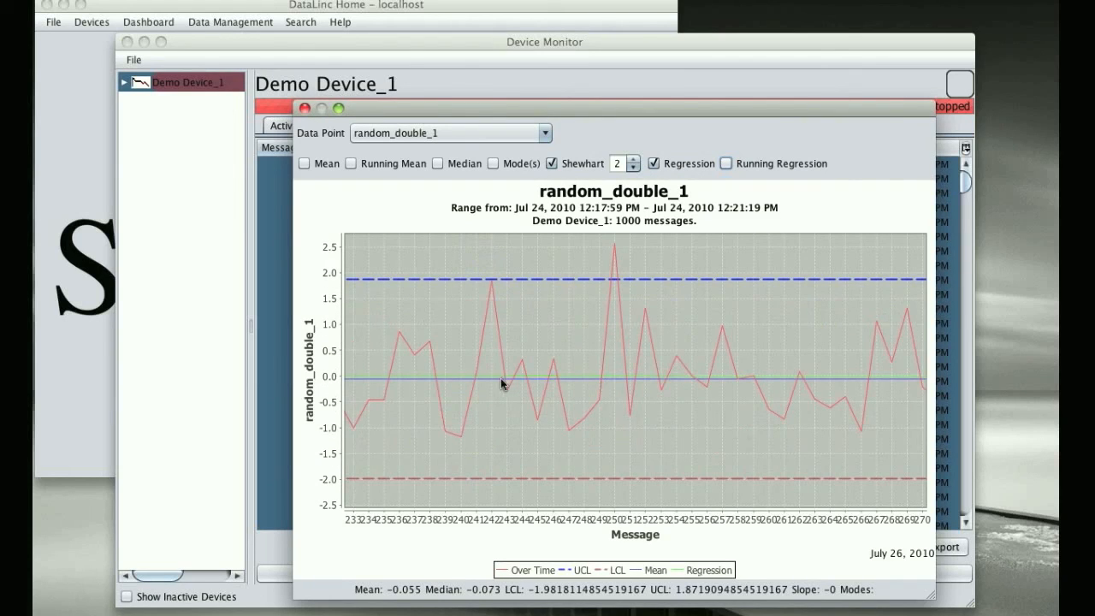